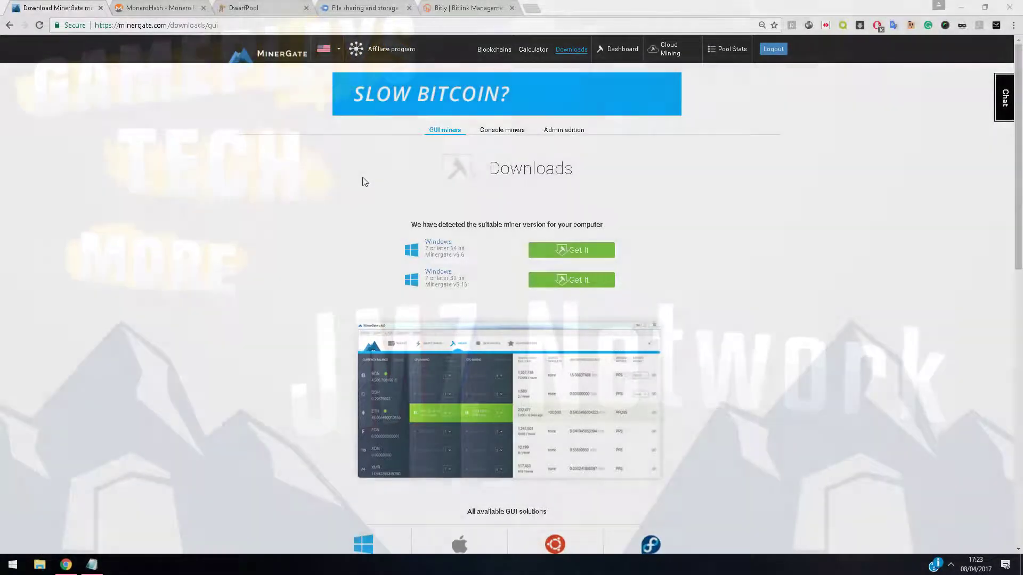
Copy the bit.ly download link from the notes and open it in a new Chrome tab
scroll(361, 183, down, 3)
scroll(362, 182, up, 3)
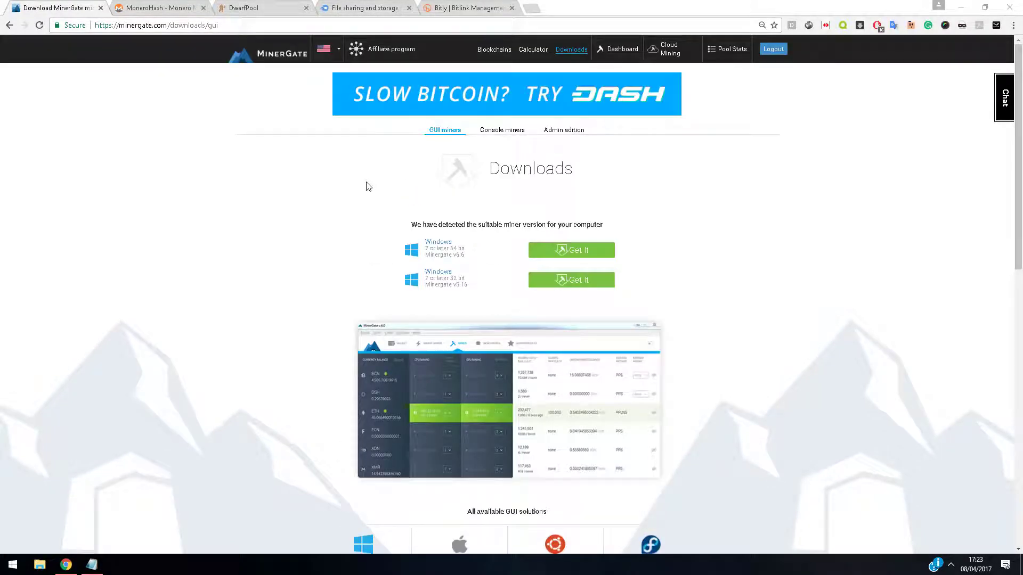
scroll(366, 185, down, 4)
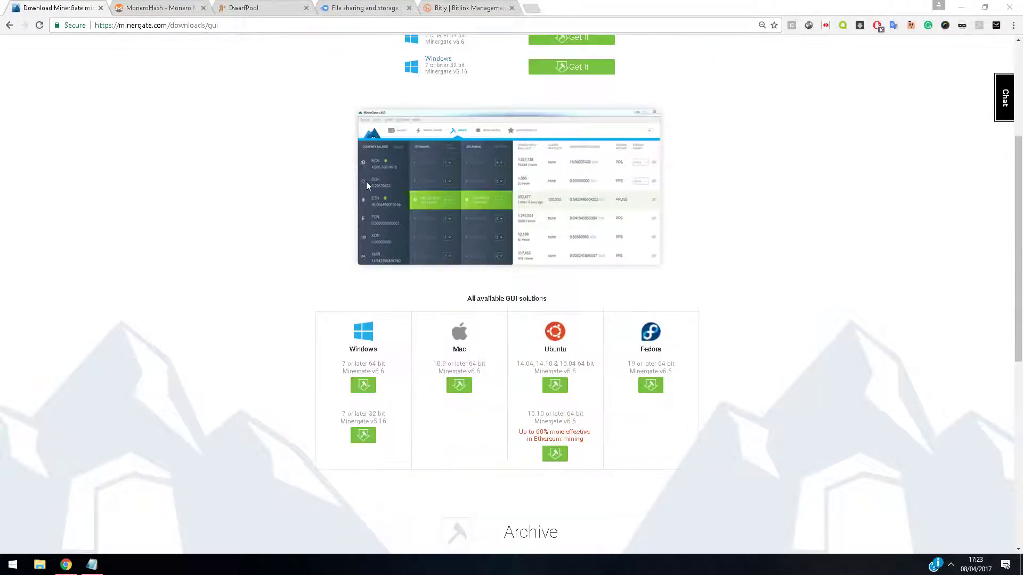
scroll(368, 186, up, 2)
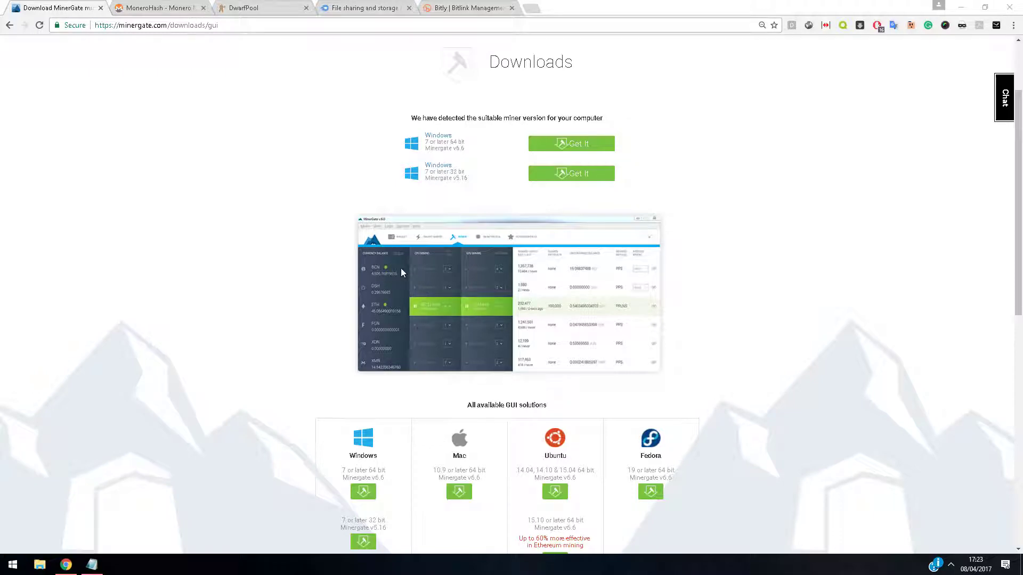
scroll(401, 269, up, 2)
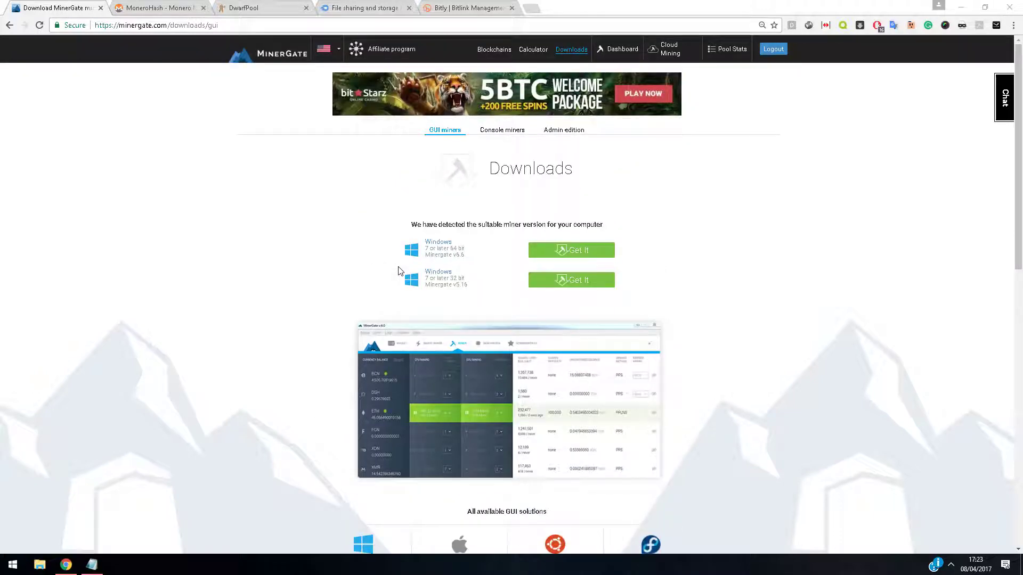
scroll(405, 264, down, 3)
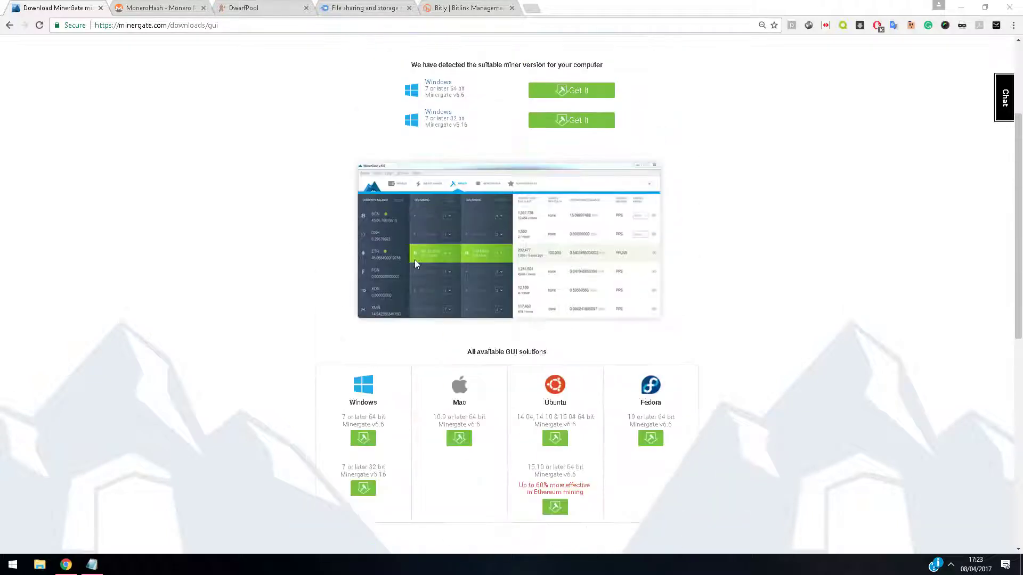
scroll(414, 260, up, 3)
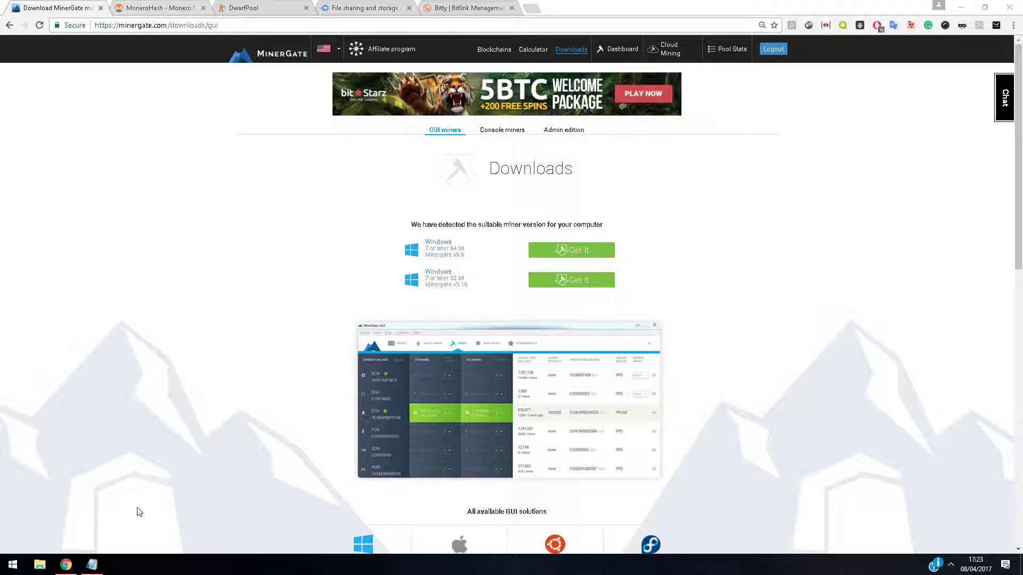
click(92, 565)
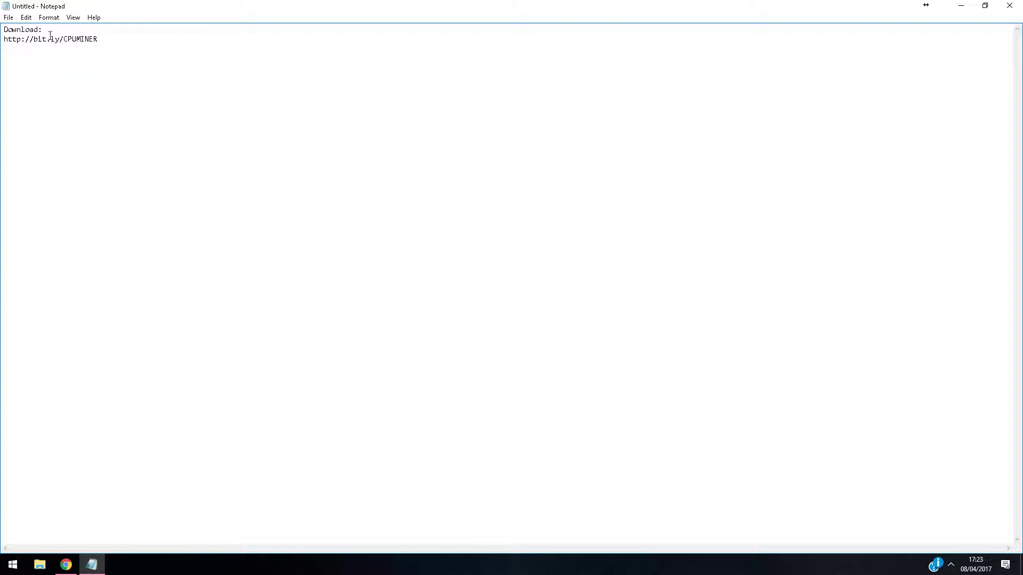
double_click(51, 38)
key(ctrl+c)
click(961, 6)
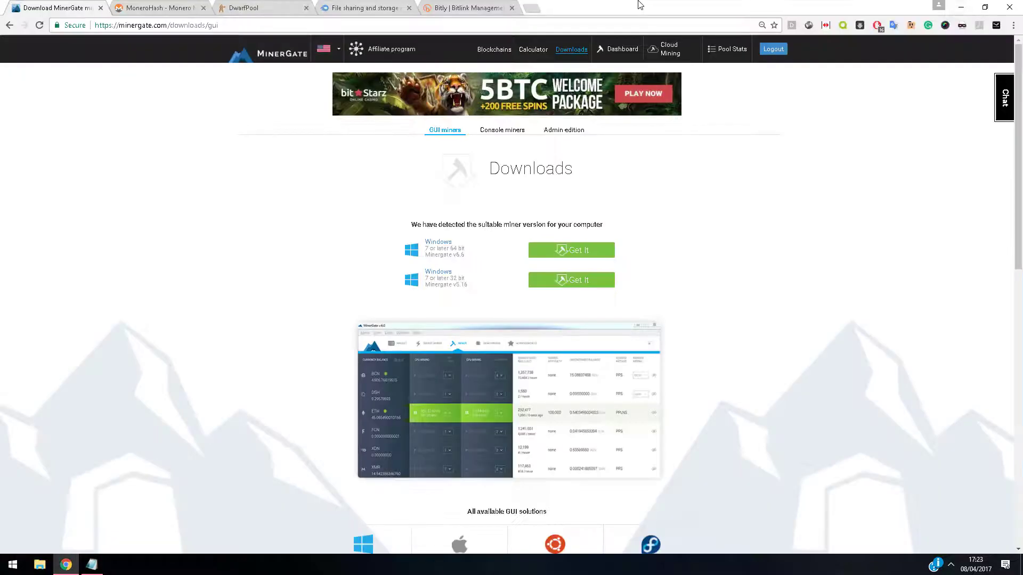
key(ctrl+t)
key(ctrl+v)
key(Return)
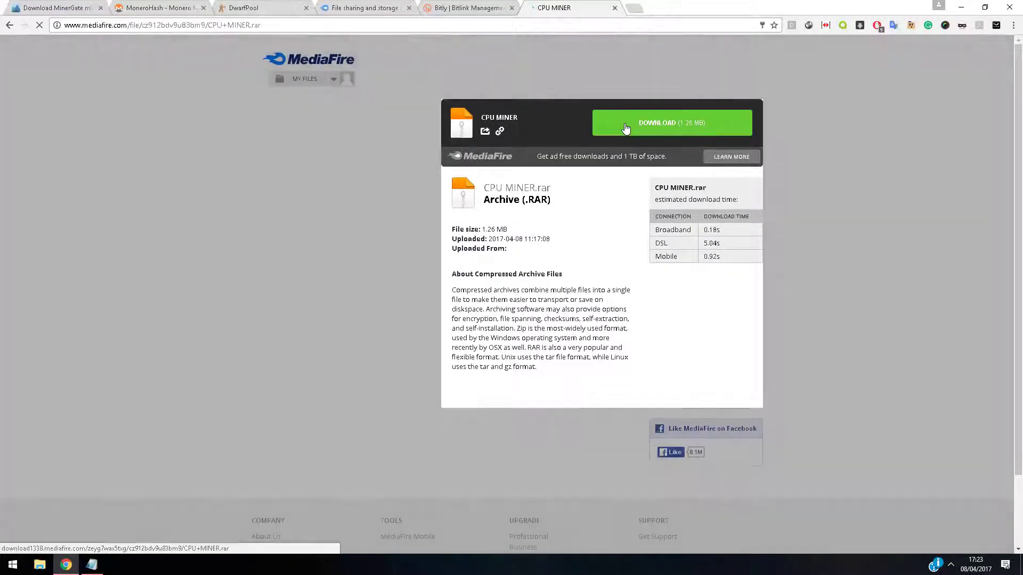
Download CPU MINER.rar from the MediaFire page and open the downloaded archive
right_click(625, 124)
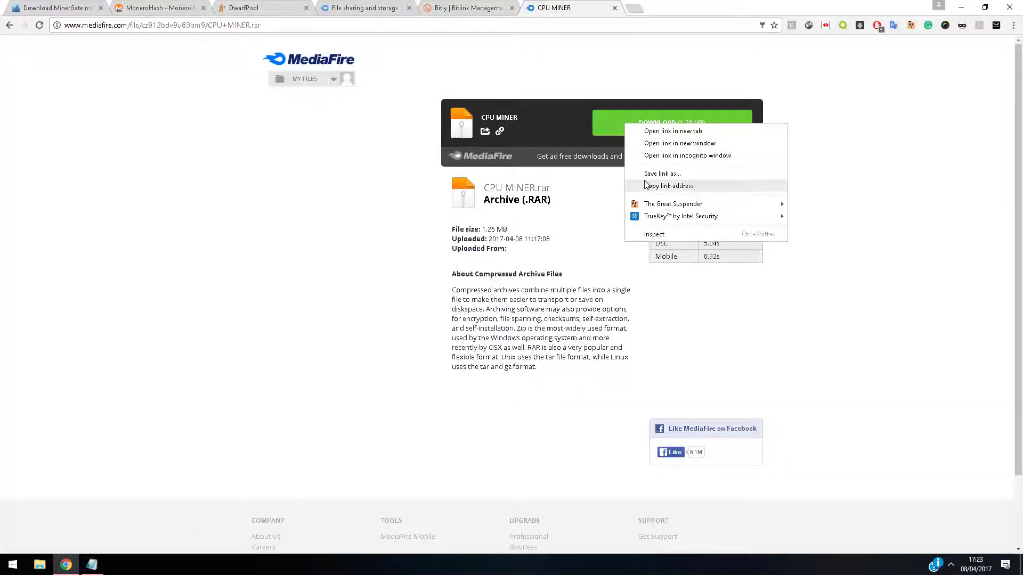
click(611, 136)
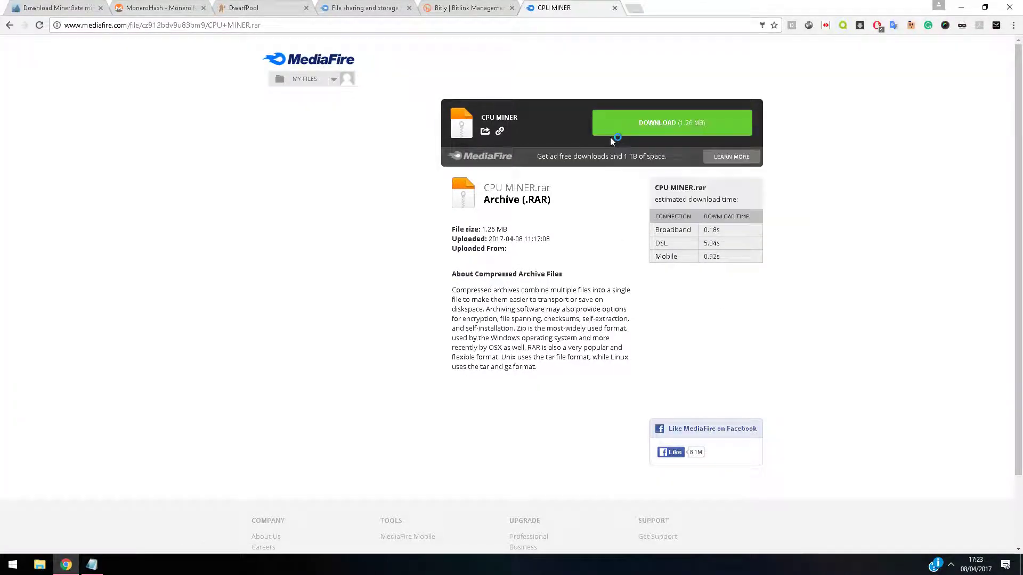
click(626, 131)
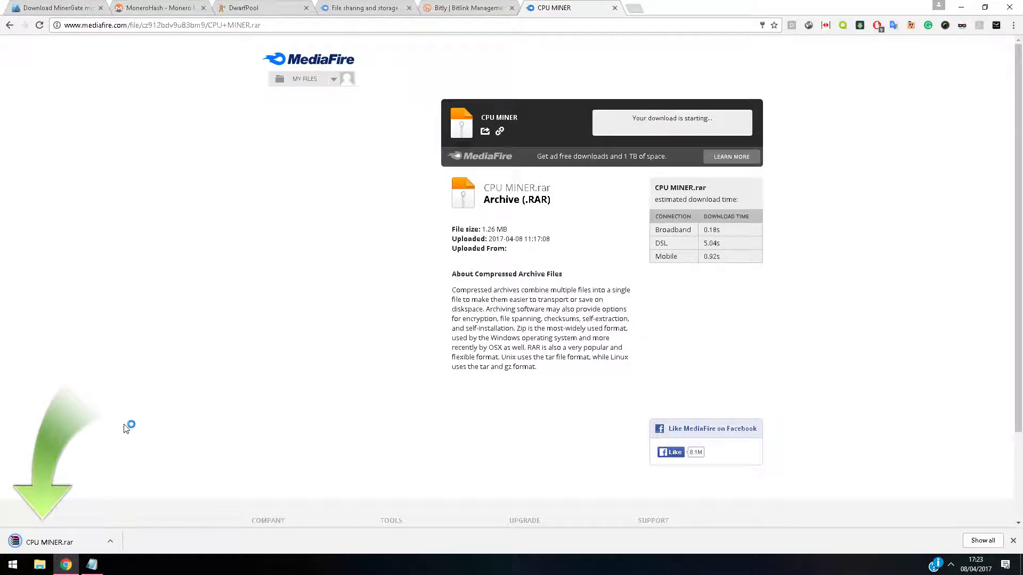
click(89, 533)
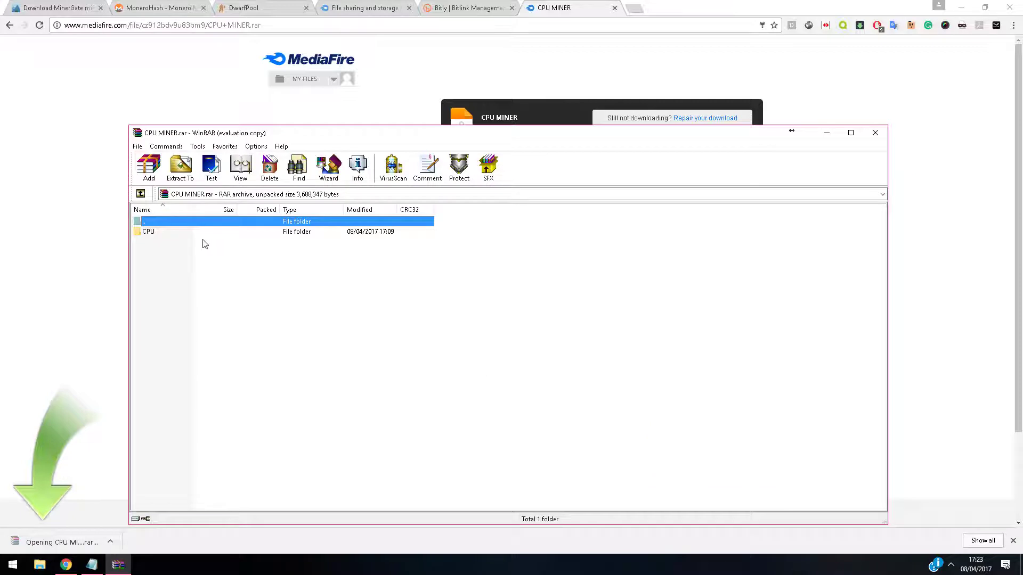
Look inside the archive's CPU folder, dismiss WinRAR's licence reminder, and open File Explorer
double_click(163, 232)
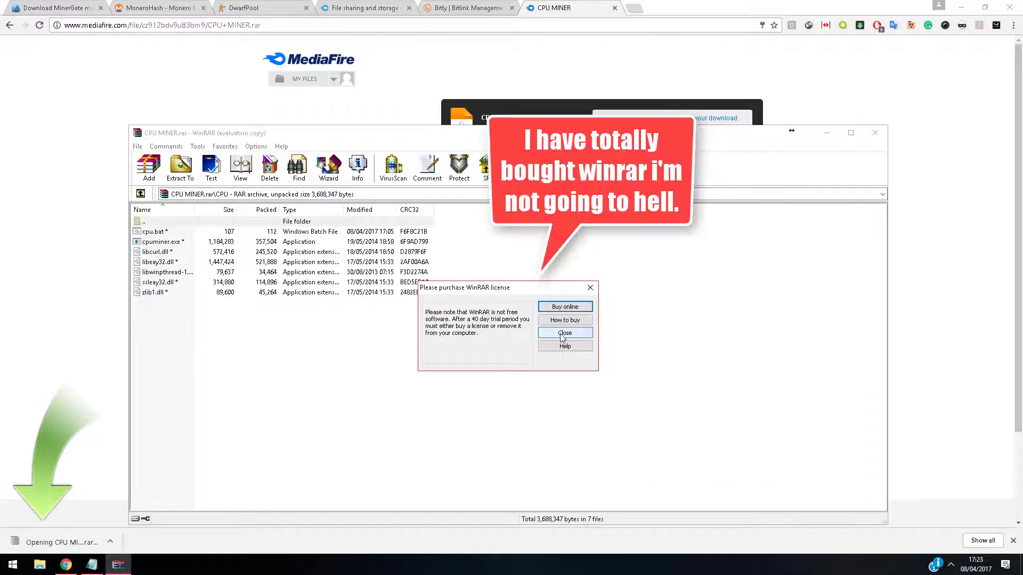
click(566, 334)
click(140, 194)
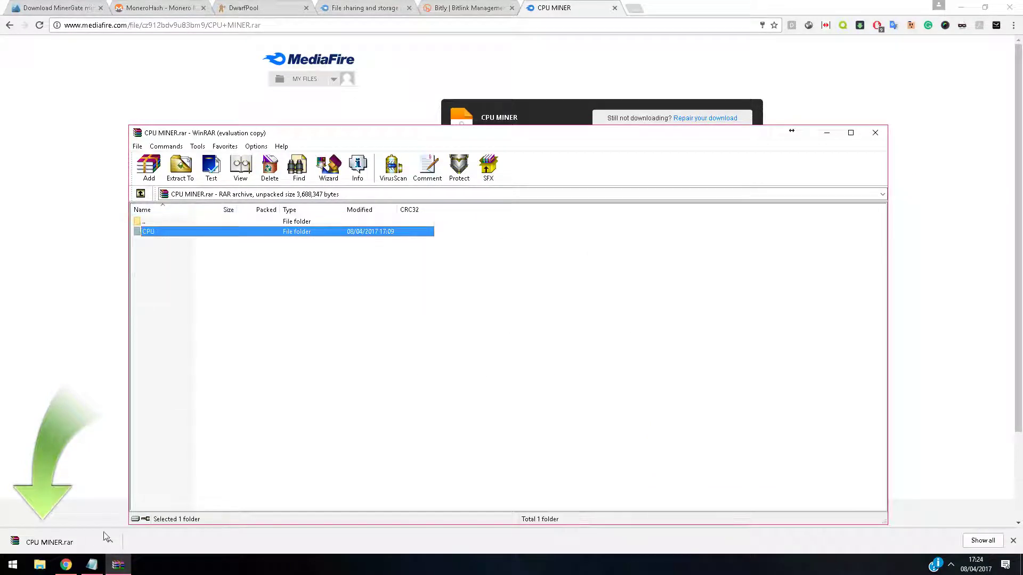
click(39, 565)
scroll(591, 469, down, 2)
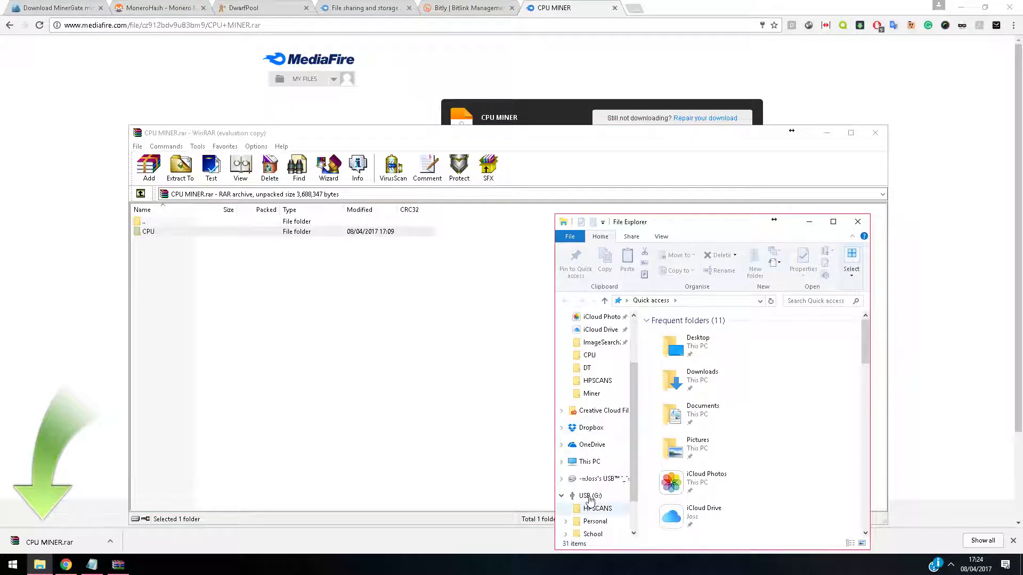
Snap File Explorer right and WinRAR left, then browse the drives under This PC
click(589, 462)
drag(639, 223, 1020, 208)
click(211, 175)
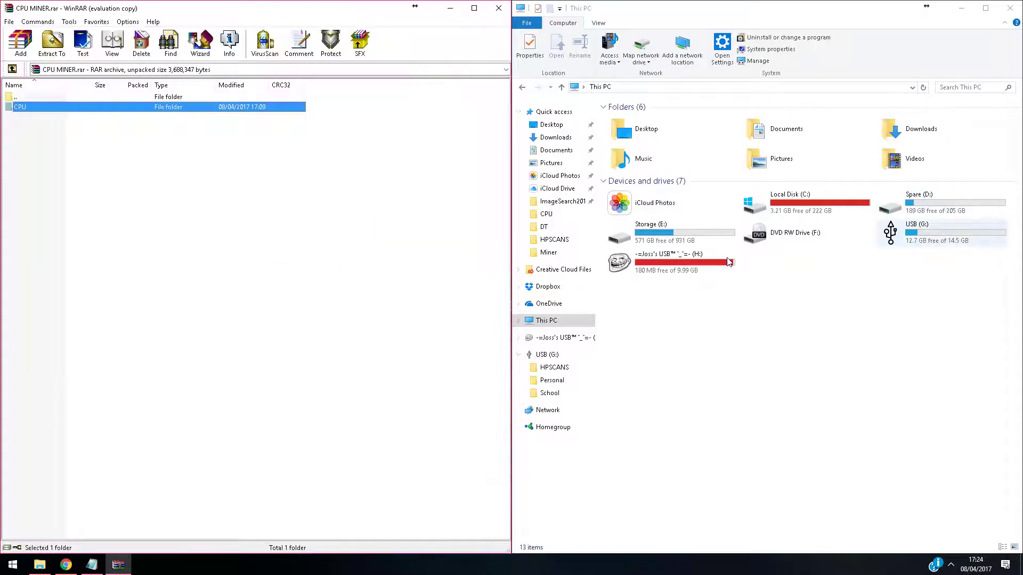
double_click(920, 210)
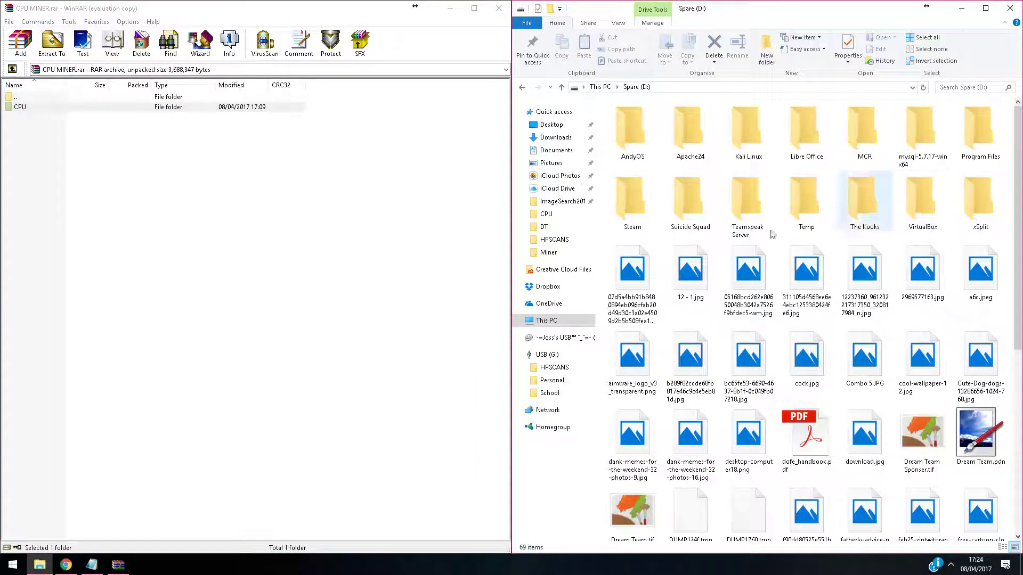
right_click(606, 138)
click(586, 102)
click(561, 87)
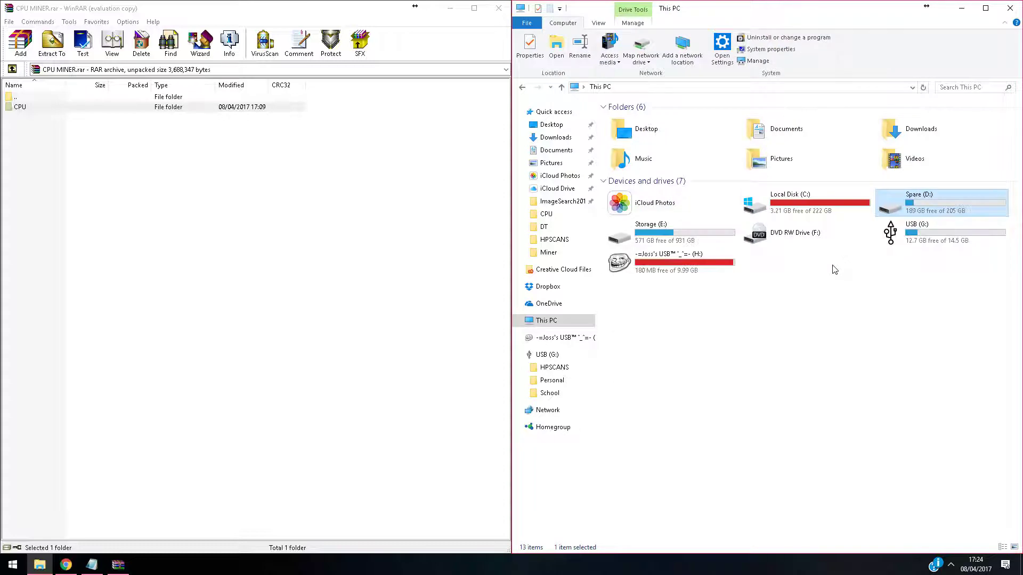
Create and open a CPUMINER folder on Local Disk (C:), then drag the archive's CPU files into it
double_click(767, 205)
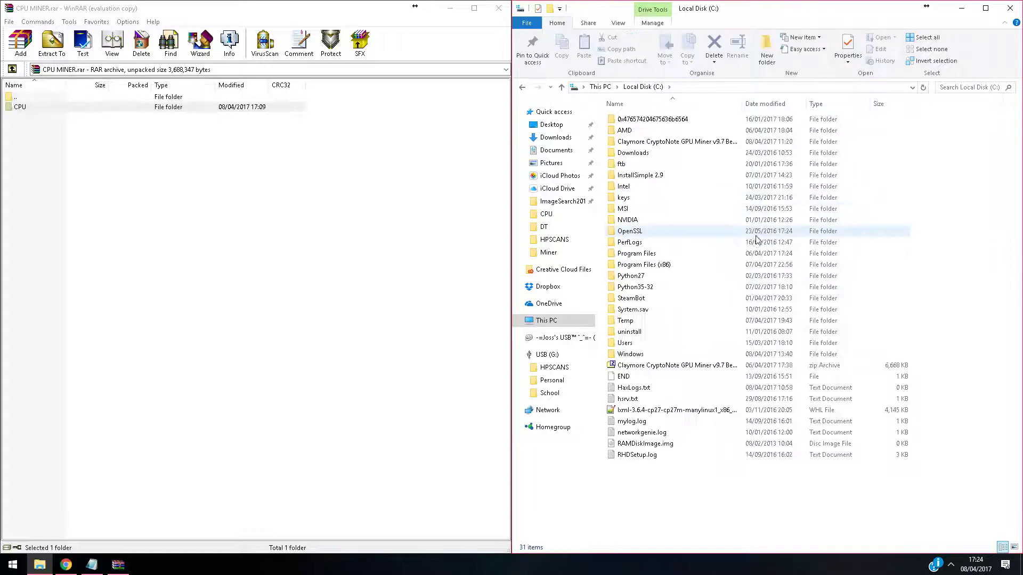
right_click(704, 508)
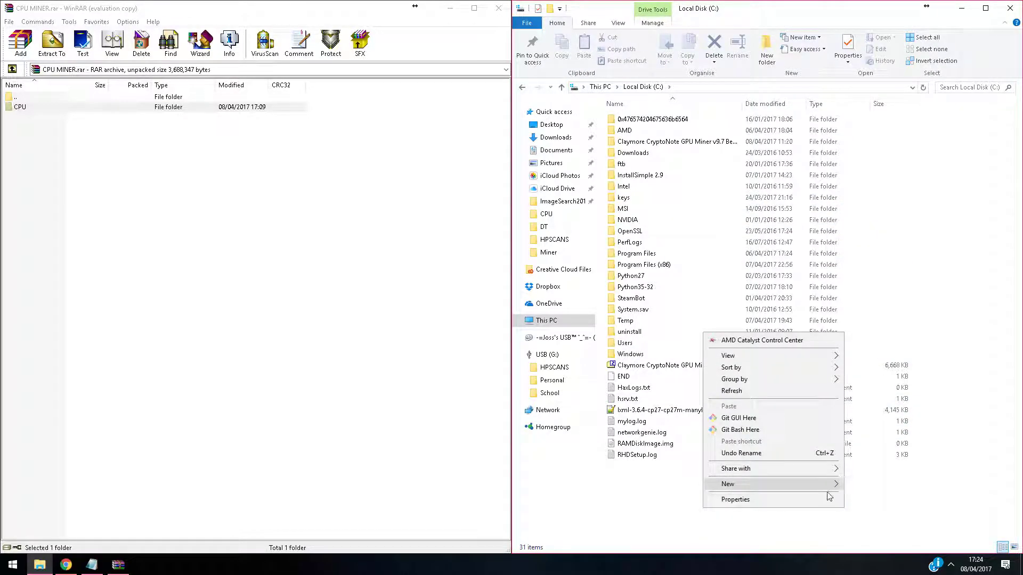
click(855, 485)
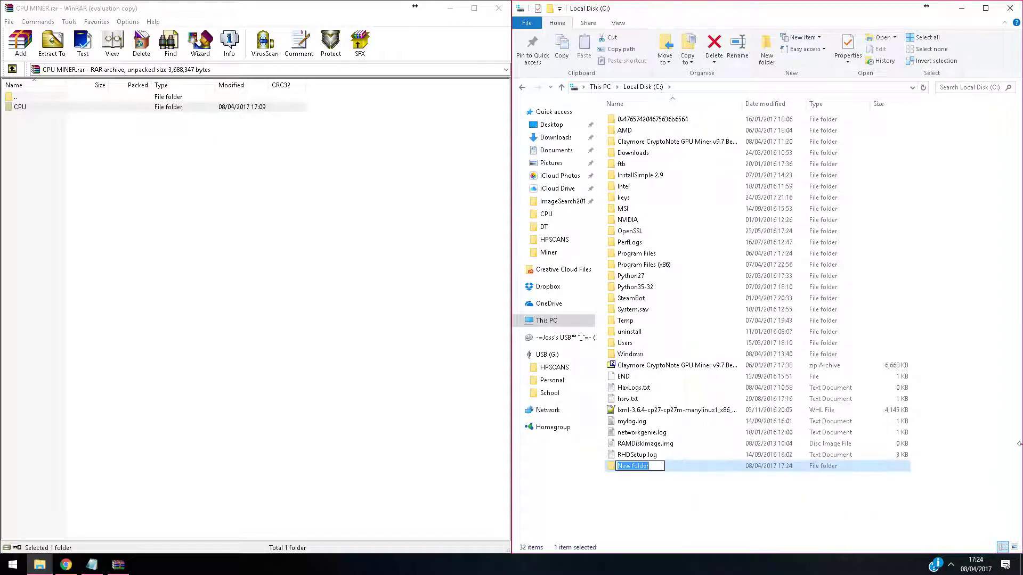
text(CPUMINER)
key(Return)
double_click(655, 471)
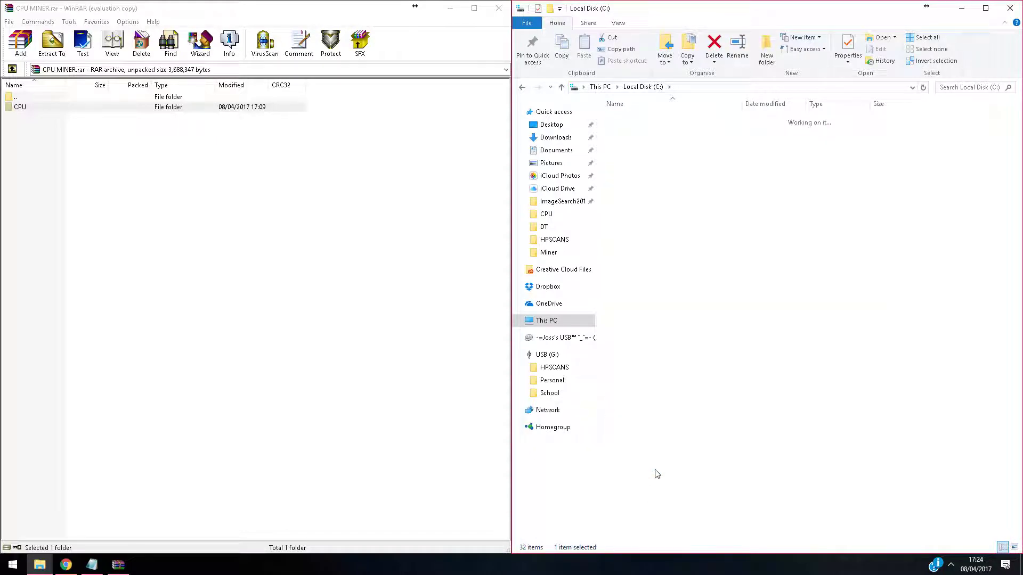
double_click(18, 108)
drag(27, 224, 763, 245)
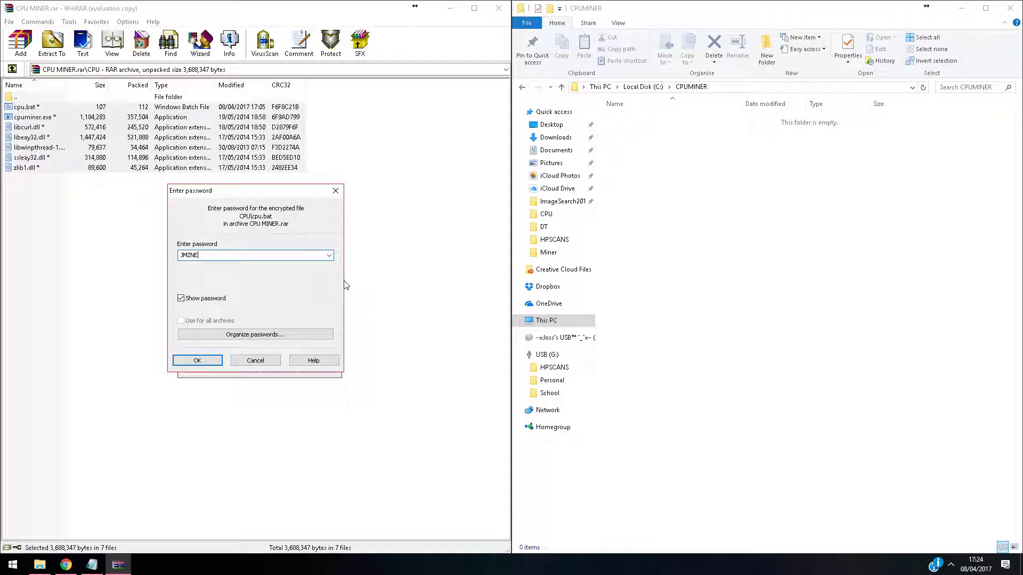
Confirm extracting the seven miner files into C:\CPUMINER and close WinRAR
key(Return)
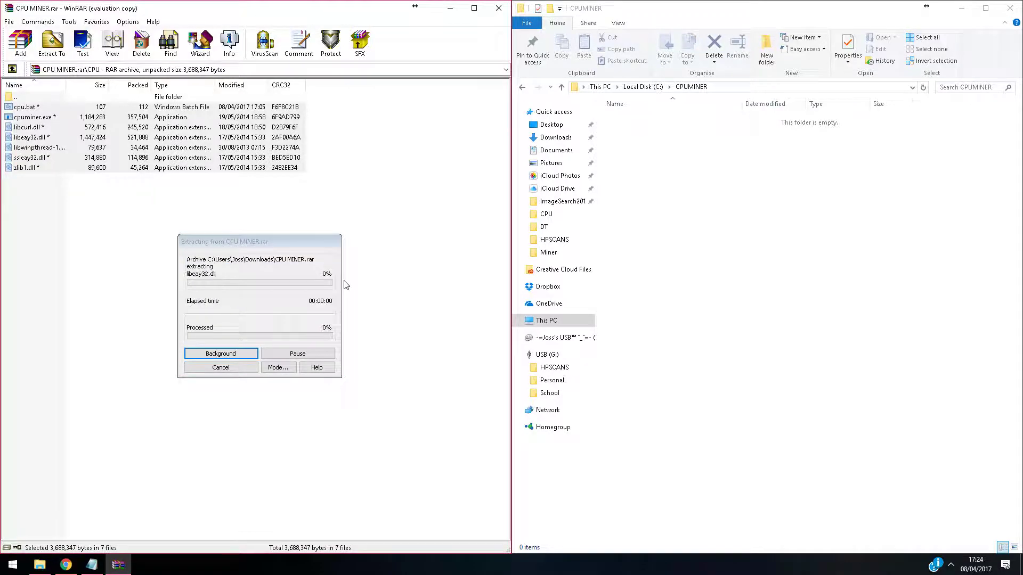
click(824, 224)
key(alt+F4)
right_click(640, 120)
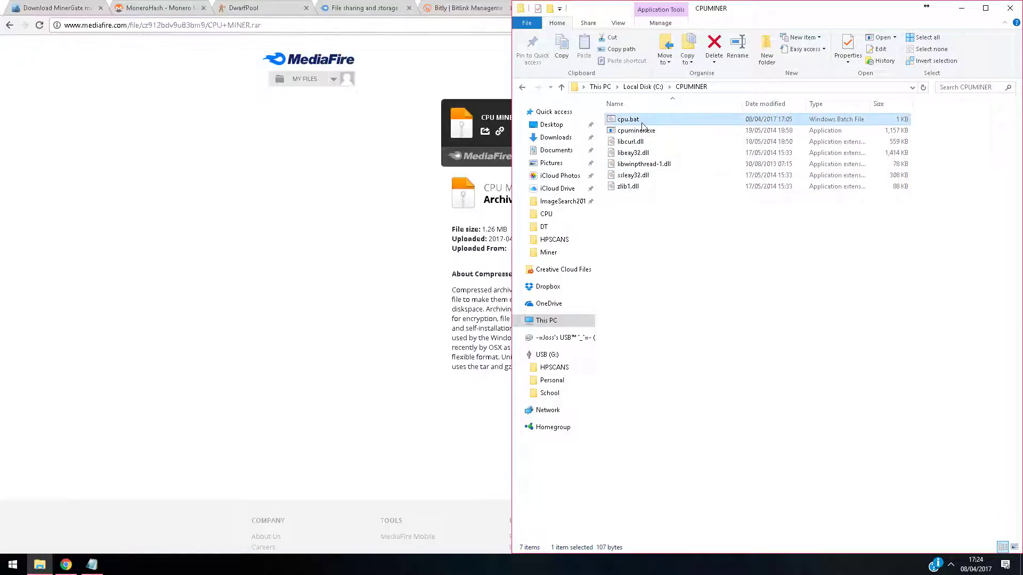
Open cpu.bat for editing in Notepad, accepting the unsigned-file security warning
click(650, 142)
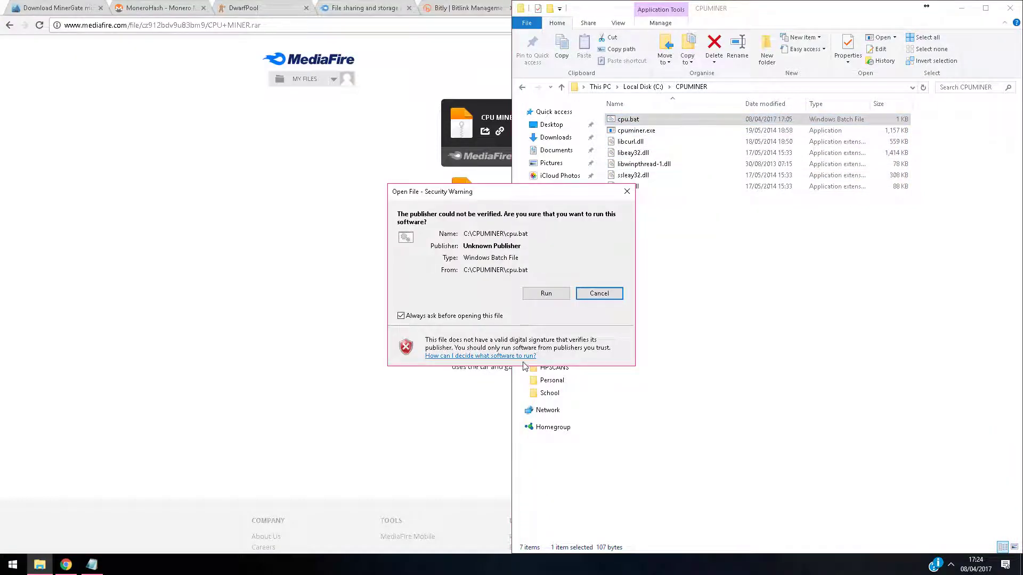
click(597, 293)
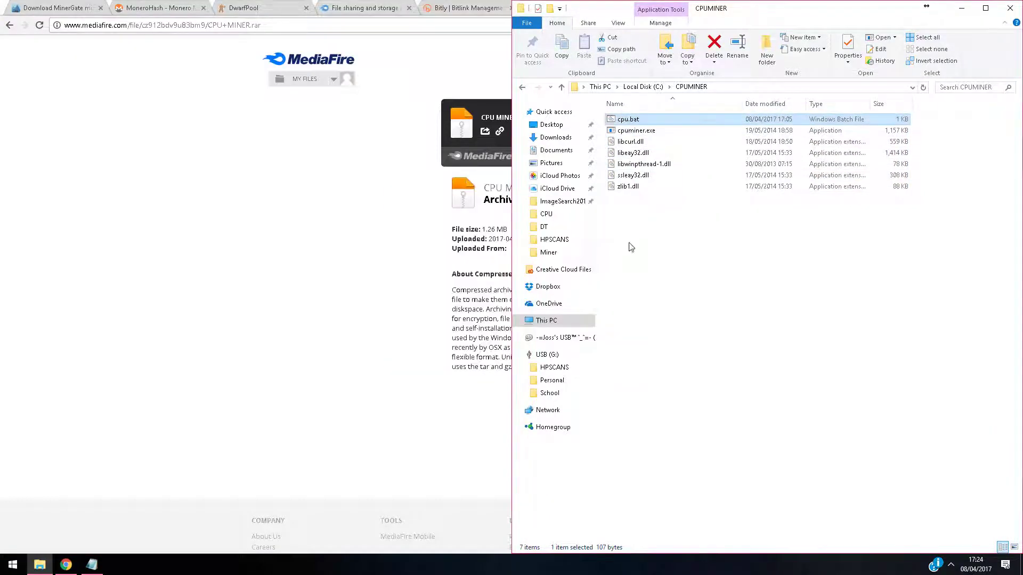
right_click(653, 118)
click(670, 140)
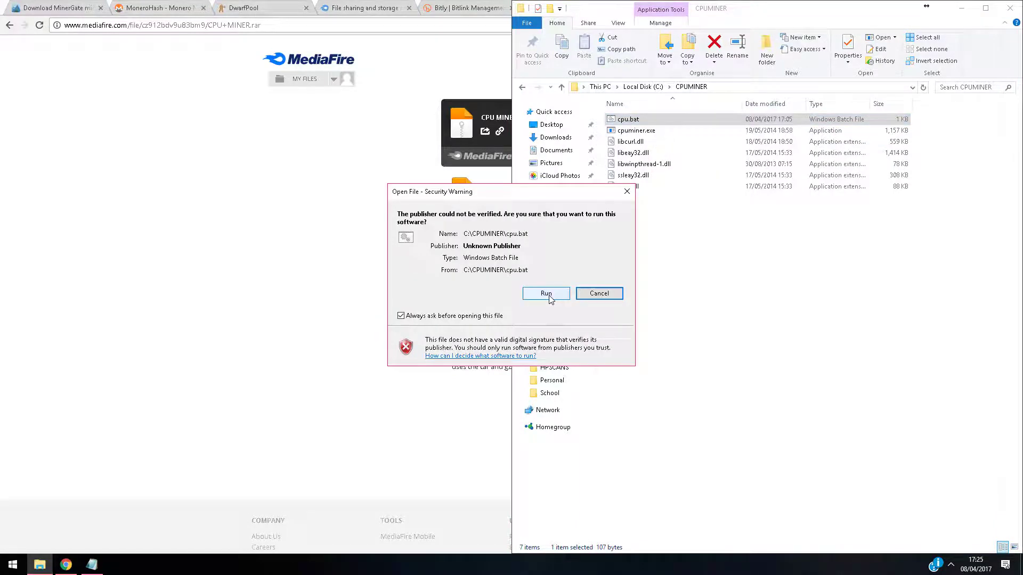
click(544, 293)
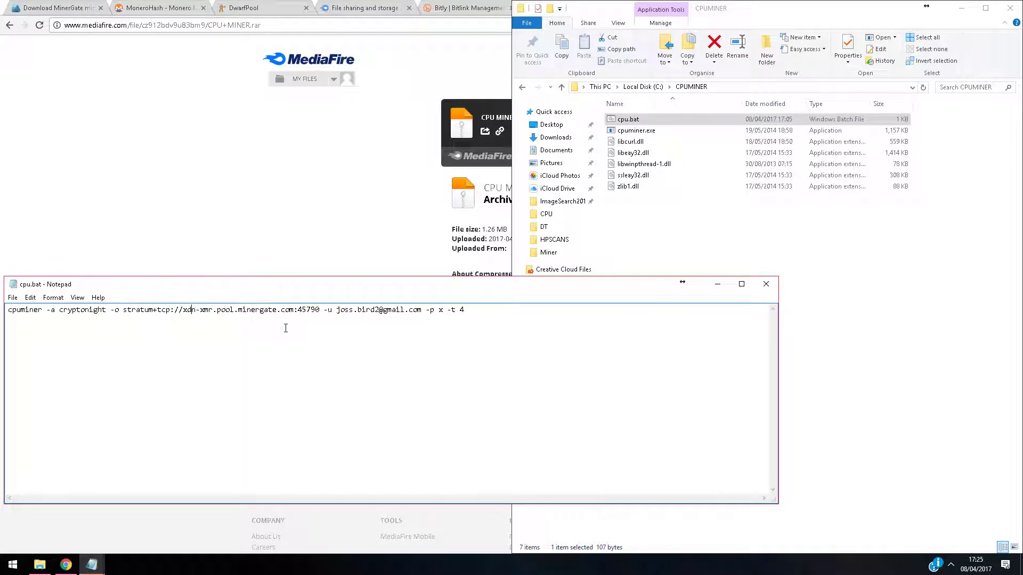
Close the MinerGate download tab and switch to the MoneroHash network hashrate page
click(239, 126)
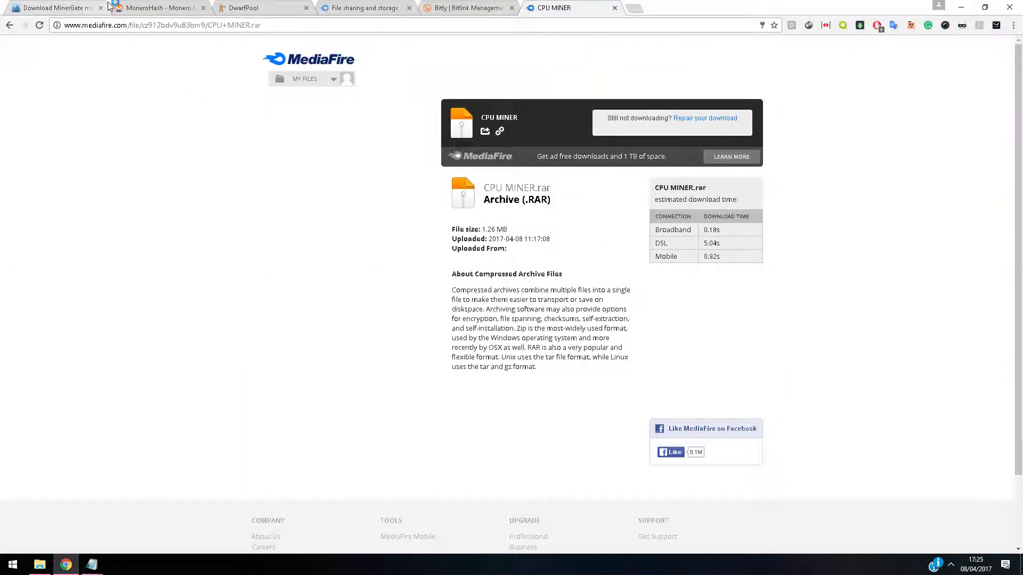
click(101, 9)
click(152, 9)
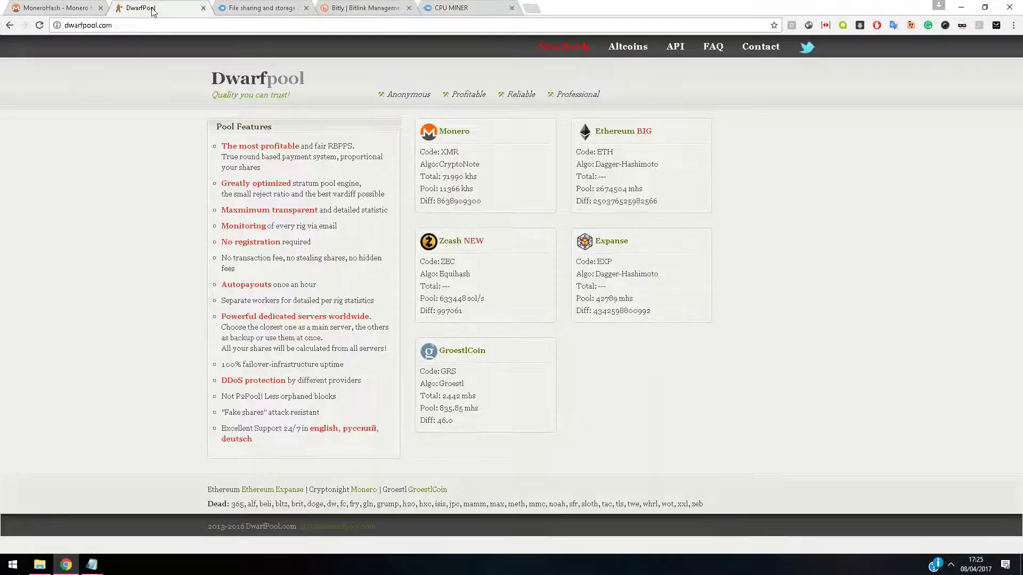
click(53, 7)
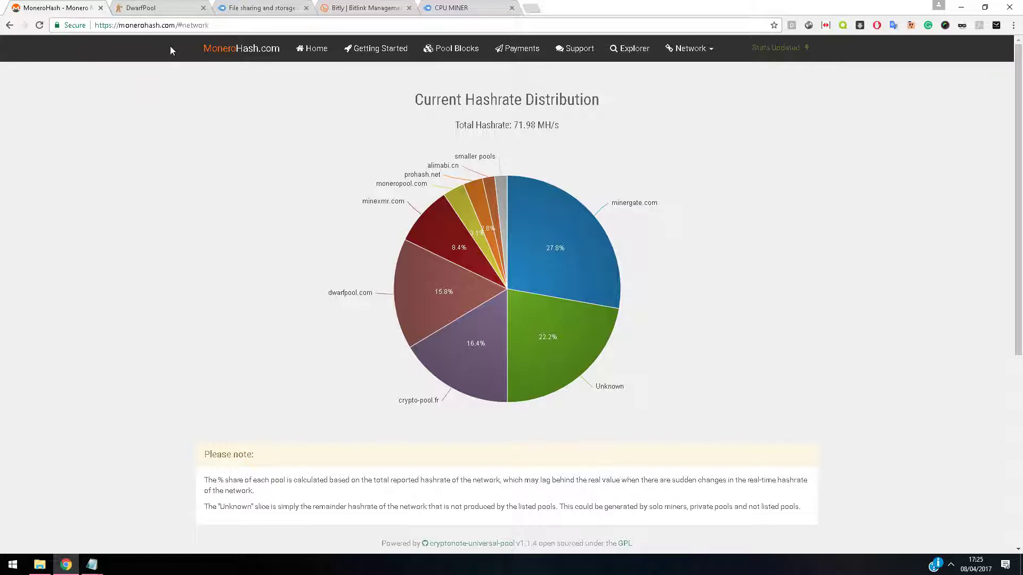
Check each pool's slice of the hashrate pie chart, then return to the Dwarfpool tab
mouse_move(544, 235)
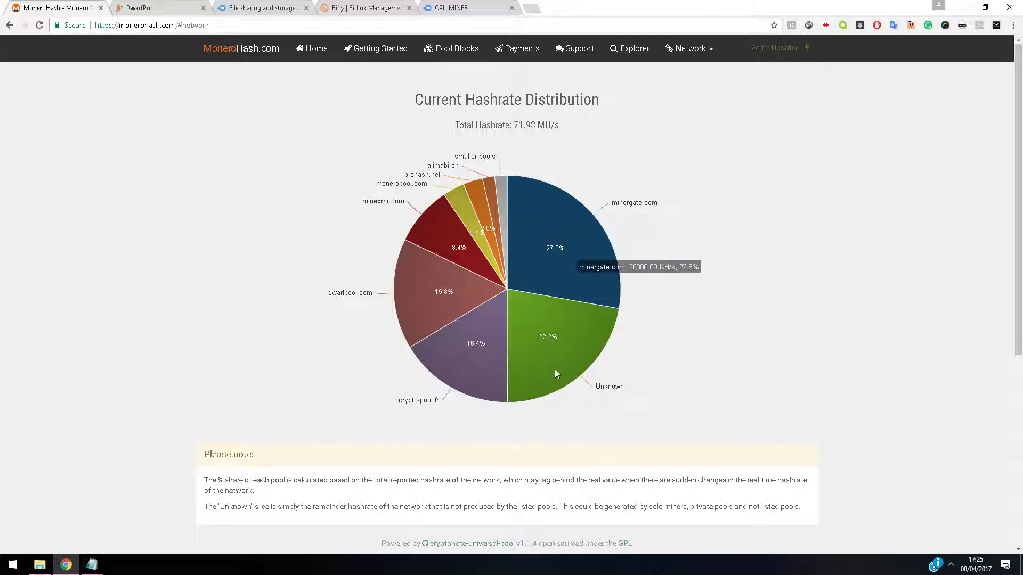
mouse_move(436, 297)
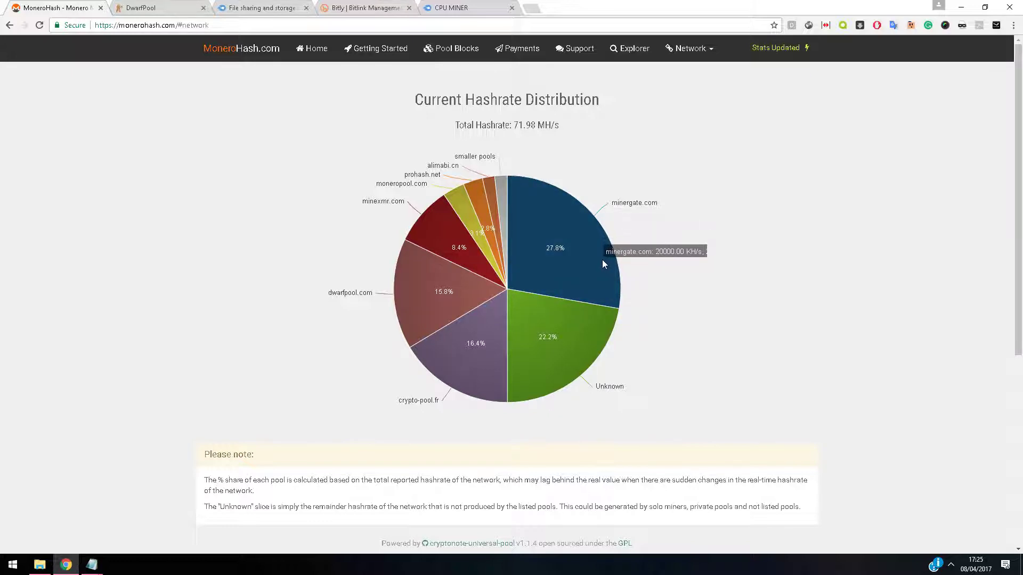
mouse_move(461, 212)
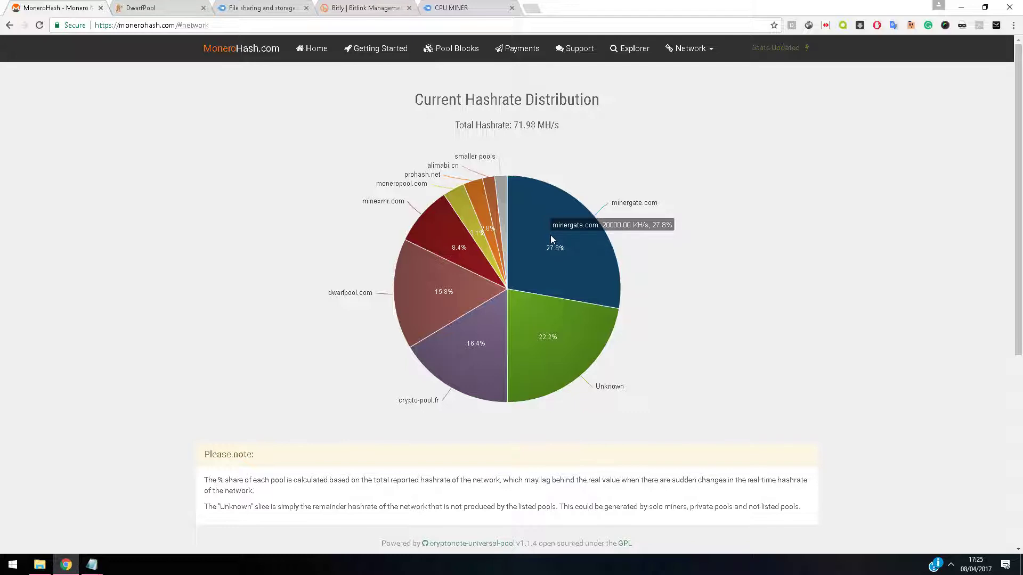
mouse_move(580, 365)
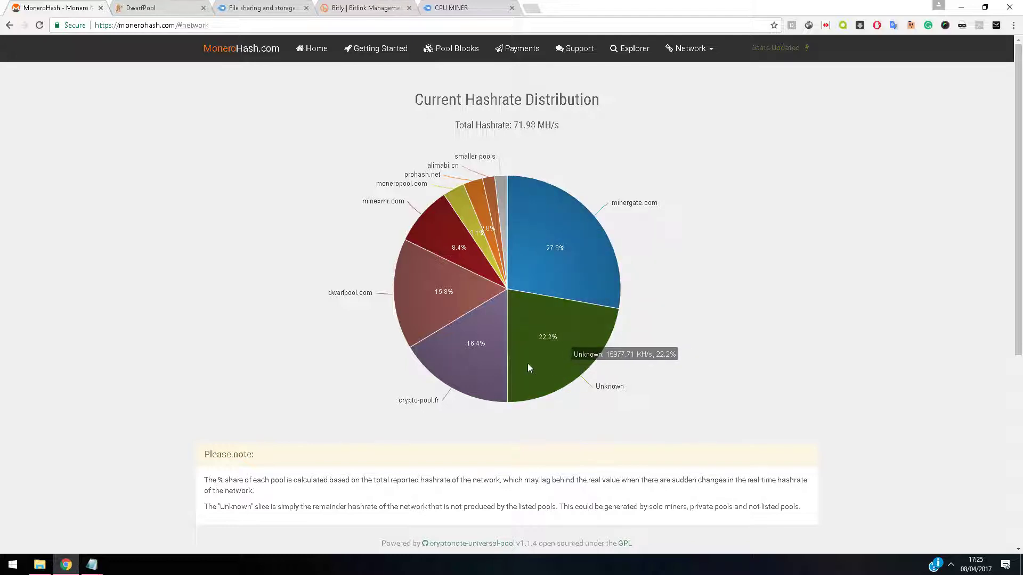
mouse_move(404, 300)
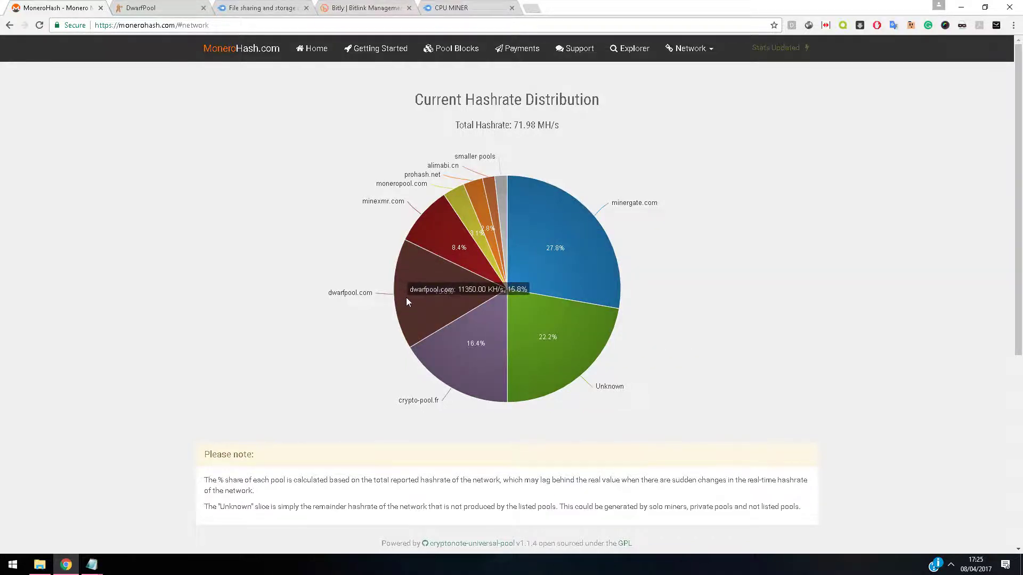
scroll(406, 296, down, 2)
mouse_move(408, 190)
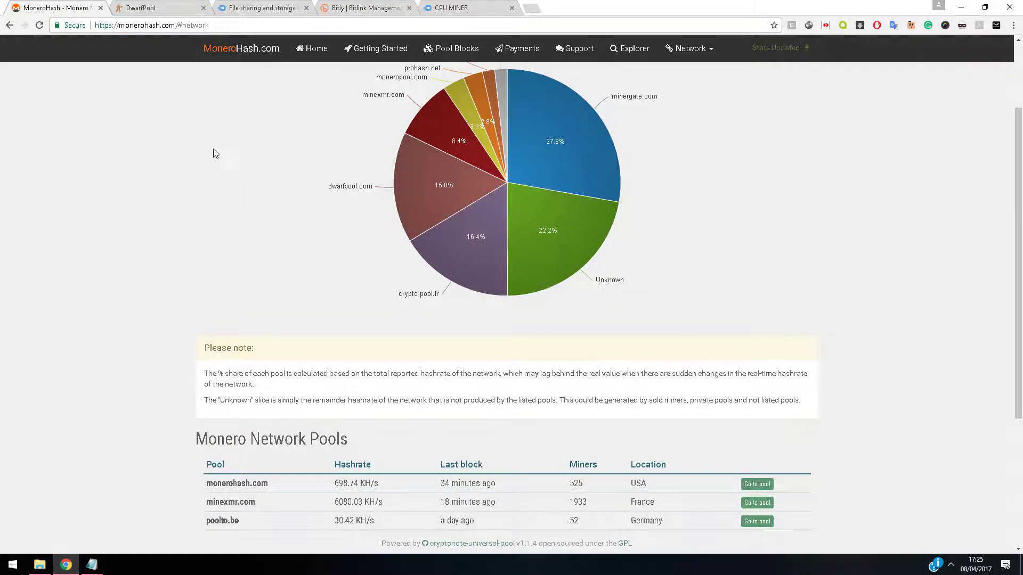
click(133, 7)
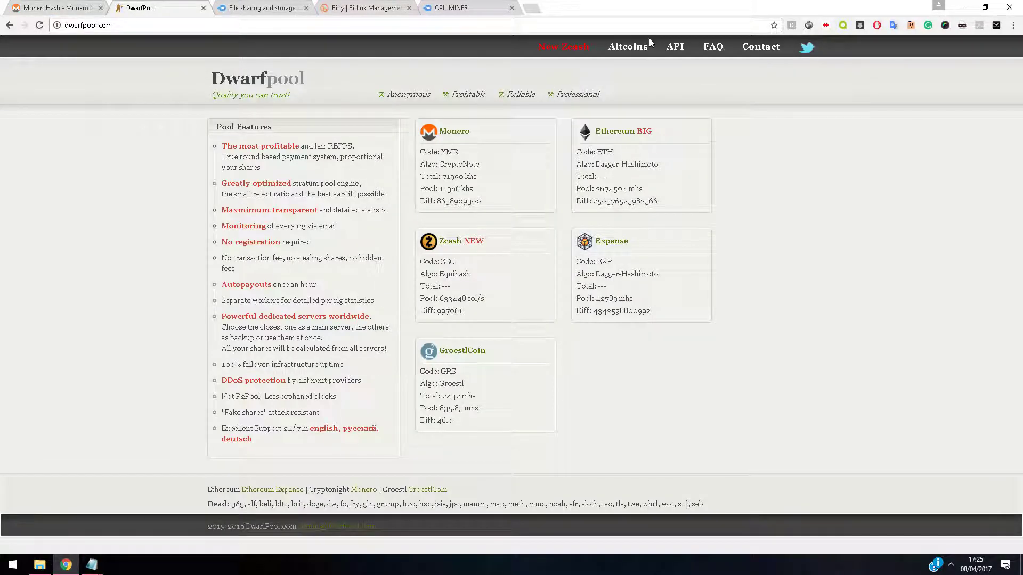
Open Dwarfpool's Monero mining page from the Altcoins list
click(636, 47)
click(435, 133)
scroll(448, 194, down, 11)
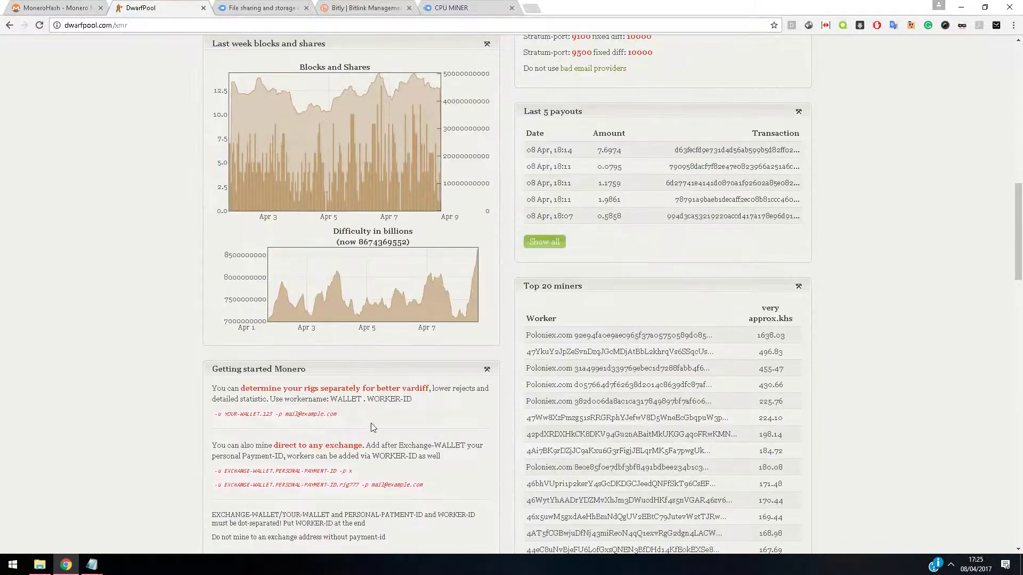
scroll(284, 178, up, 15)
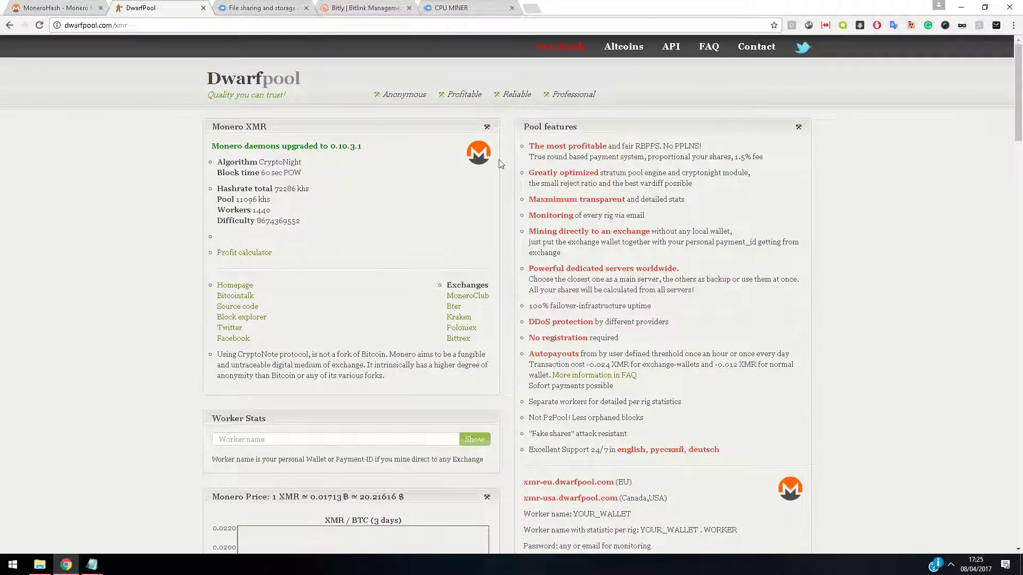
scroll(498, 158, down, 7)
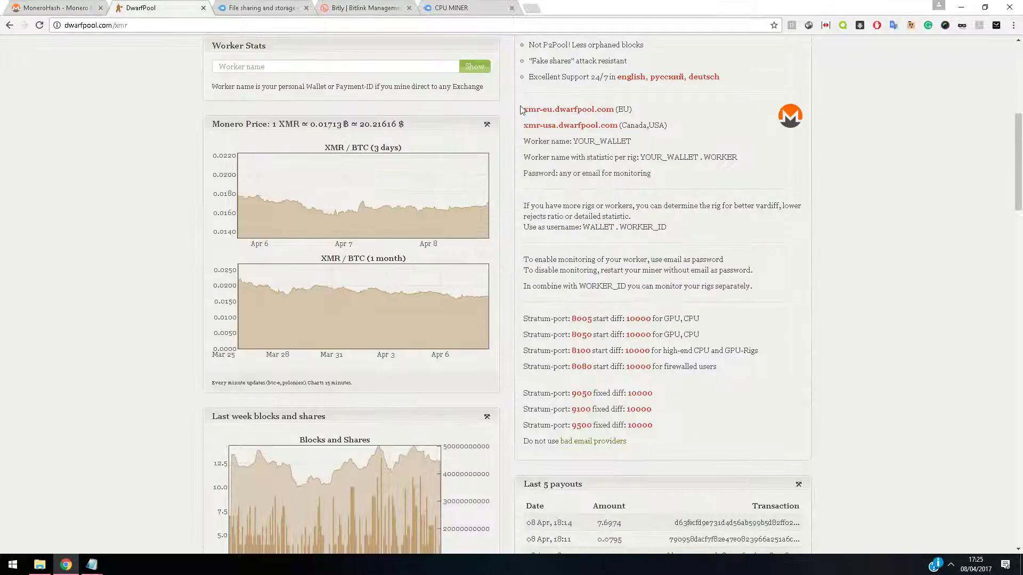
Copy the xmr-eu.dwarfpool.com server address from the server list
drag(523, 113, 614, 110)
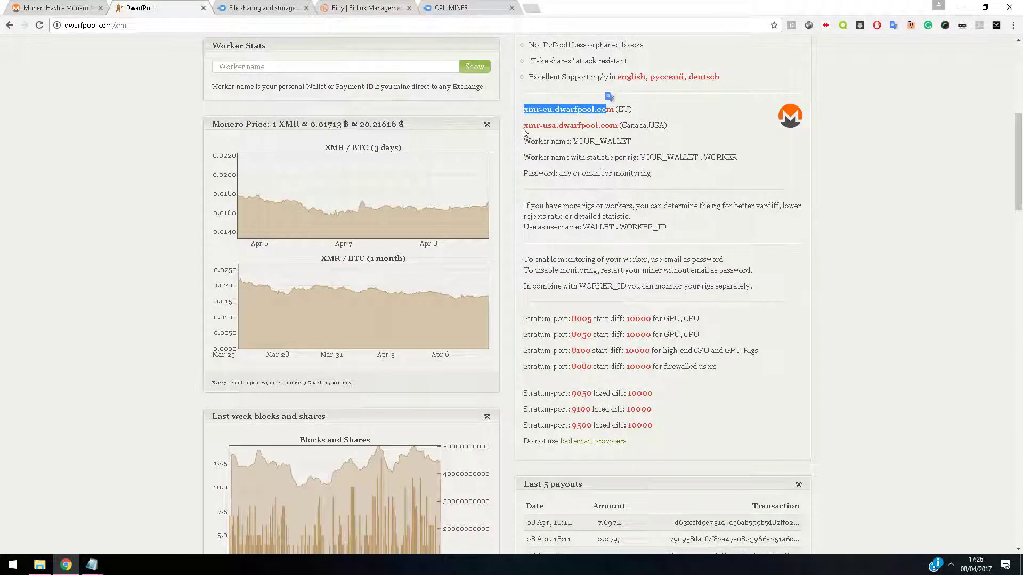
drag(524, 127, 618, 126)
click(606, 113)
drag(525, 114, 614, 110)
right_click(608, 110)
click(618, 117)
click(91, 565)
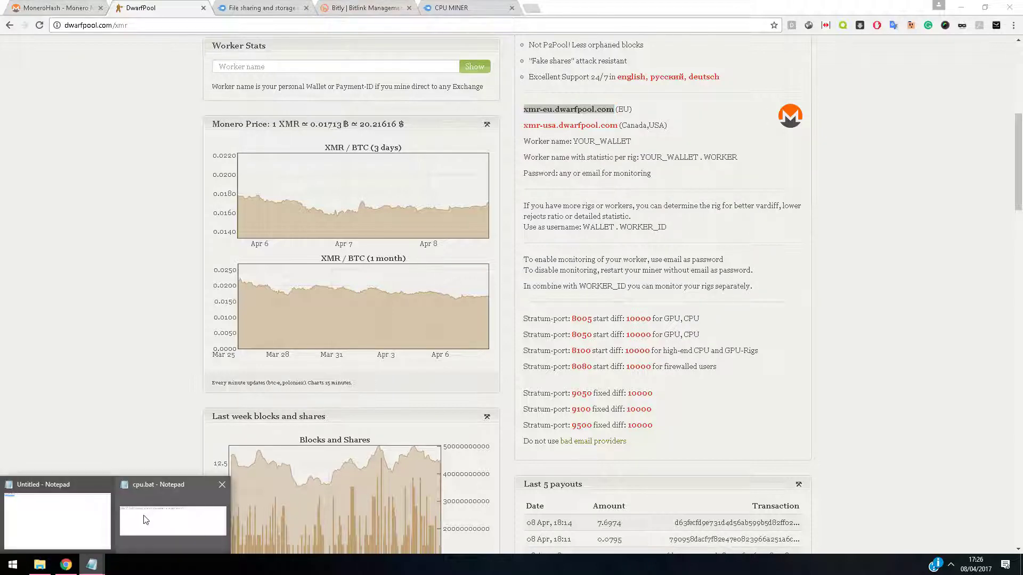
Replace the MinerGate host in cpu.bat's command with xmr-eu.dwarfpool.com
click(145, 519)
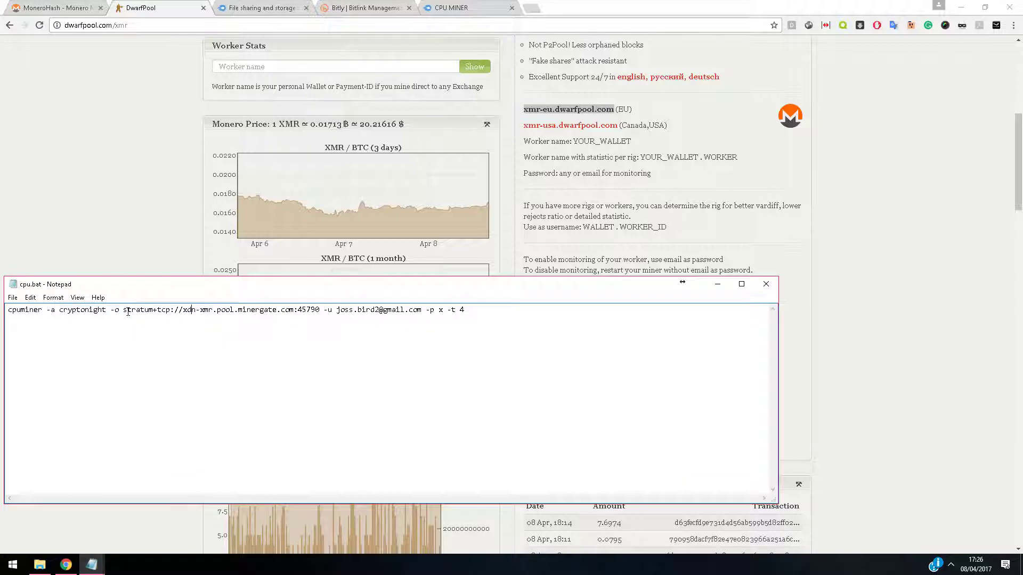
drag(184, 310, 291, 307)
right_click(282, 311)
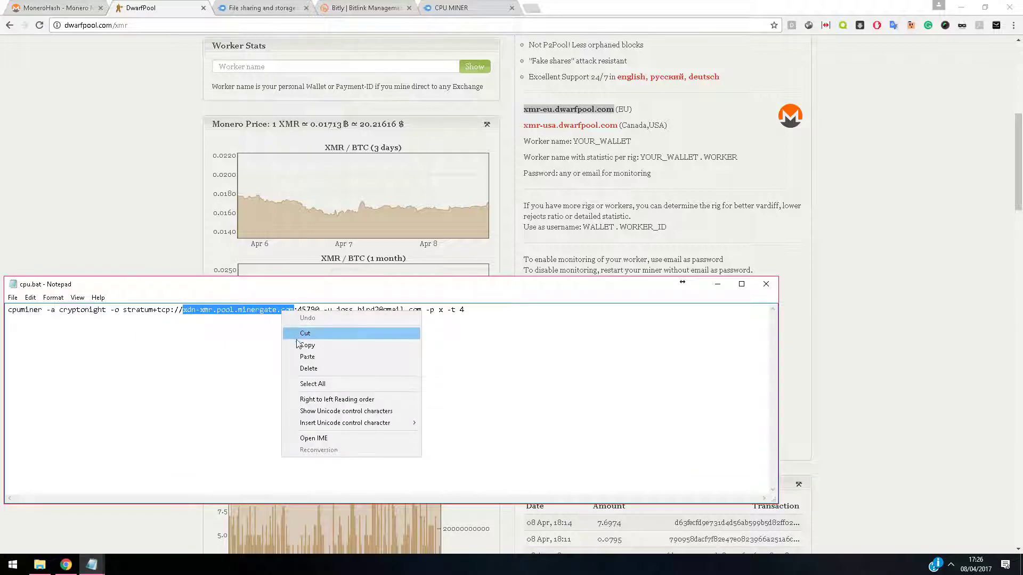
click(306, 352)
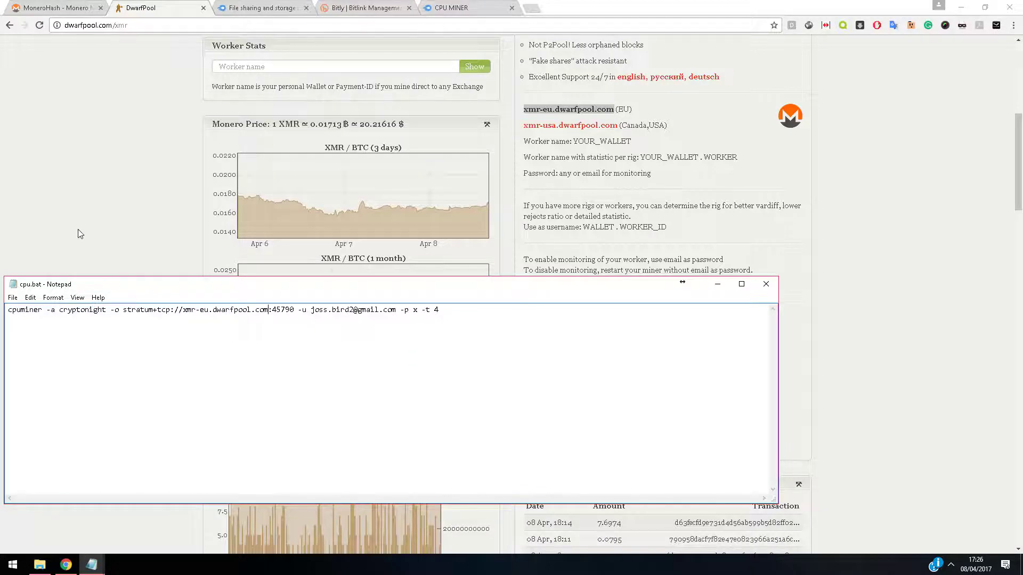
Copy the 8005 stratum port number from Dwarfpool's Monero page
click(82, 206)
scroll(601, 299, down, 1)
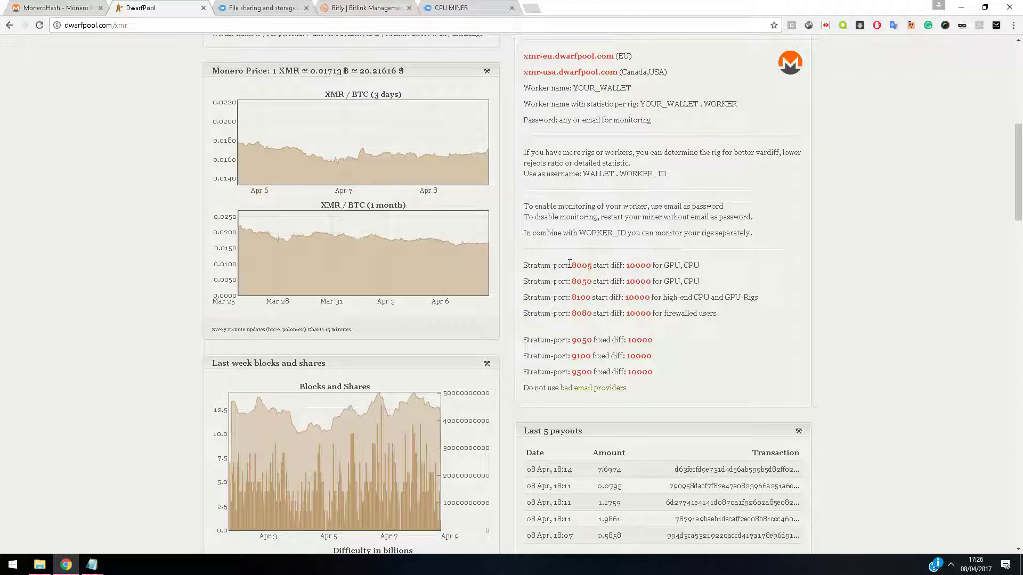
drag(571, 265, 593, 264)
click(577, 265)
drag(573, 265, 588, 265)
right_click(591, 267)
click(594, 270)
Paste port 8005 over 45790 in cpu.bat and remove the extra space
mouse_move(91, 565)
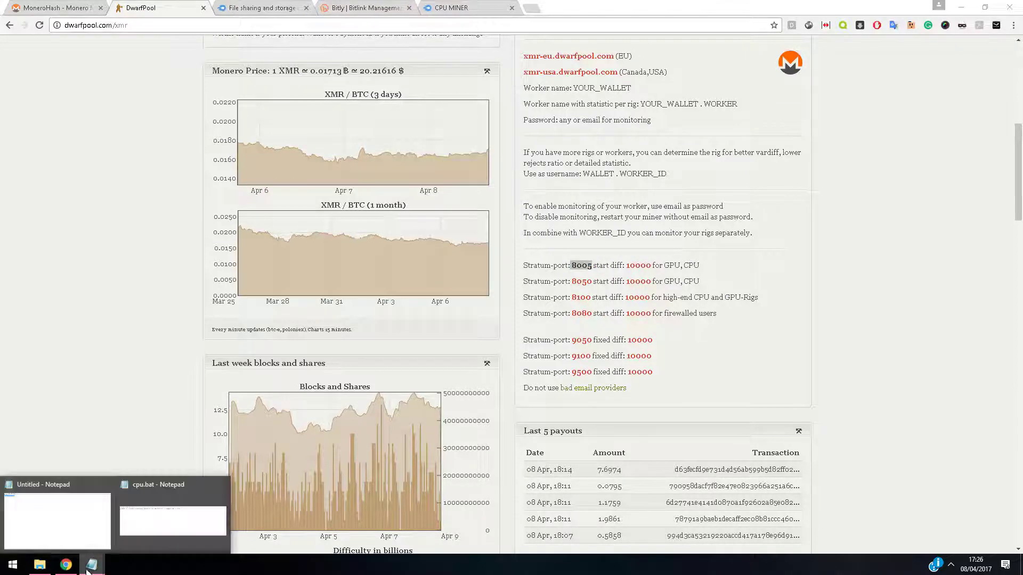
click(136, 522)
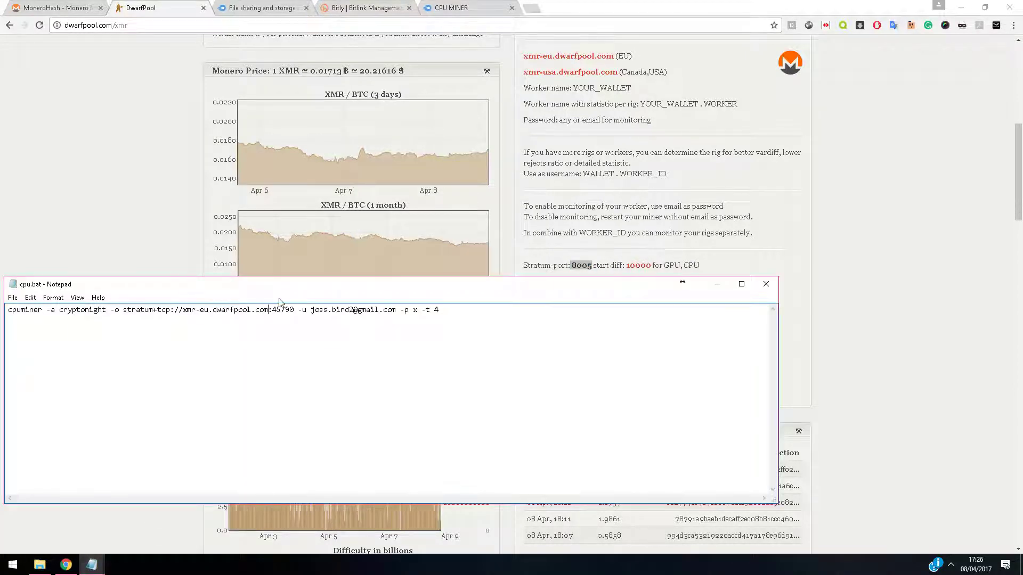
drag(273, 311, 294, 311)
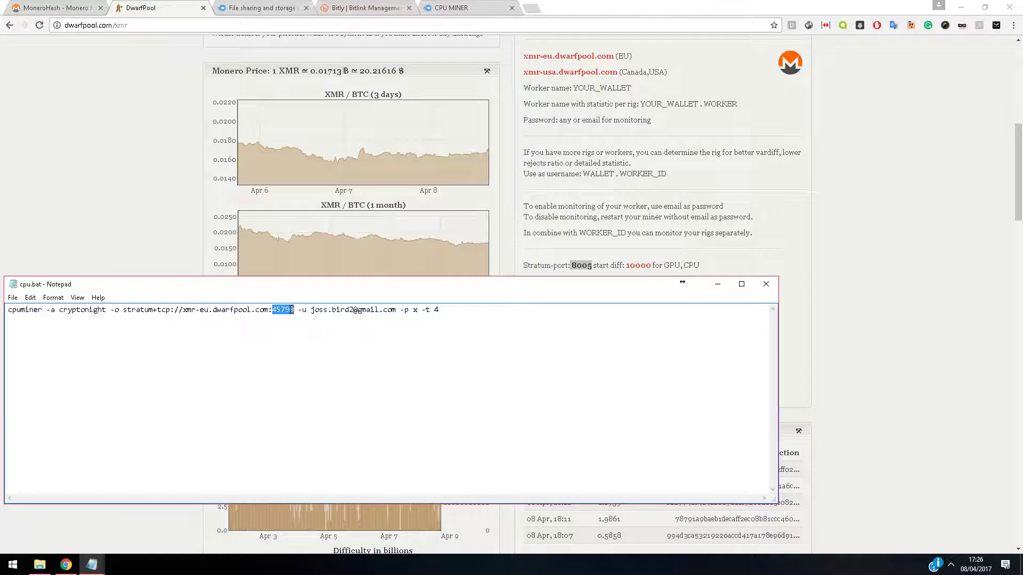
right_click(290, 310)
click(314, 356)
key(BackSpace)
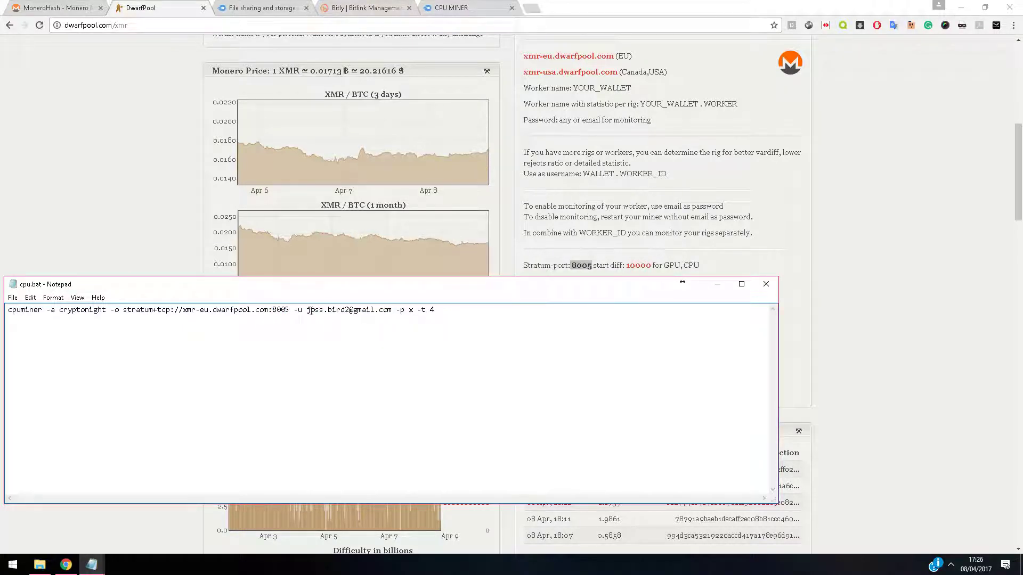
drag(304, 314, 391, 310)
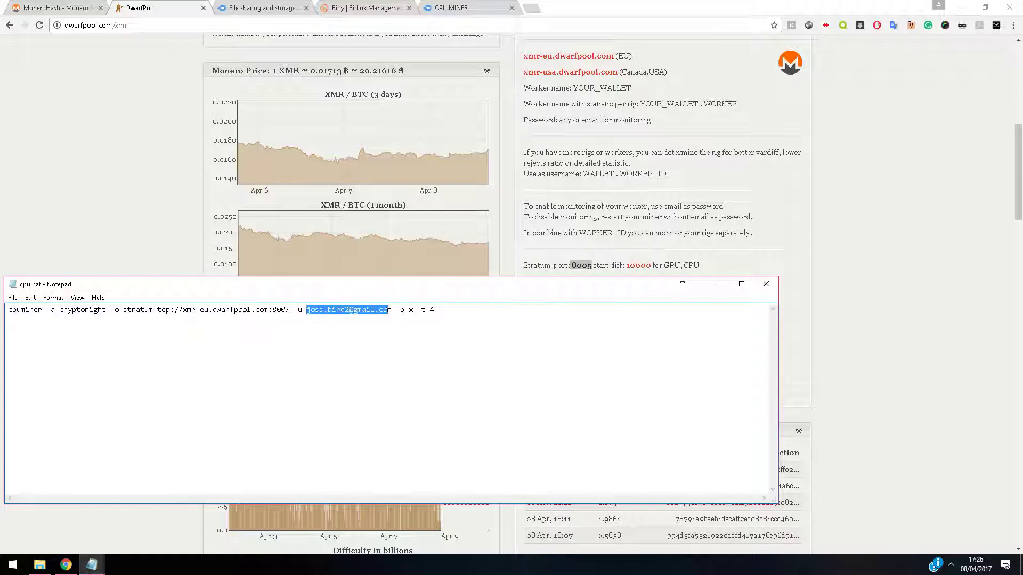
Replace the -u e-mail username in cpu.bat with the pasted wallet address
key(BackSpace)
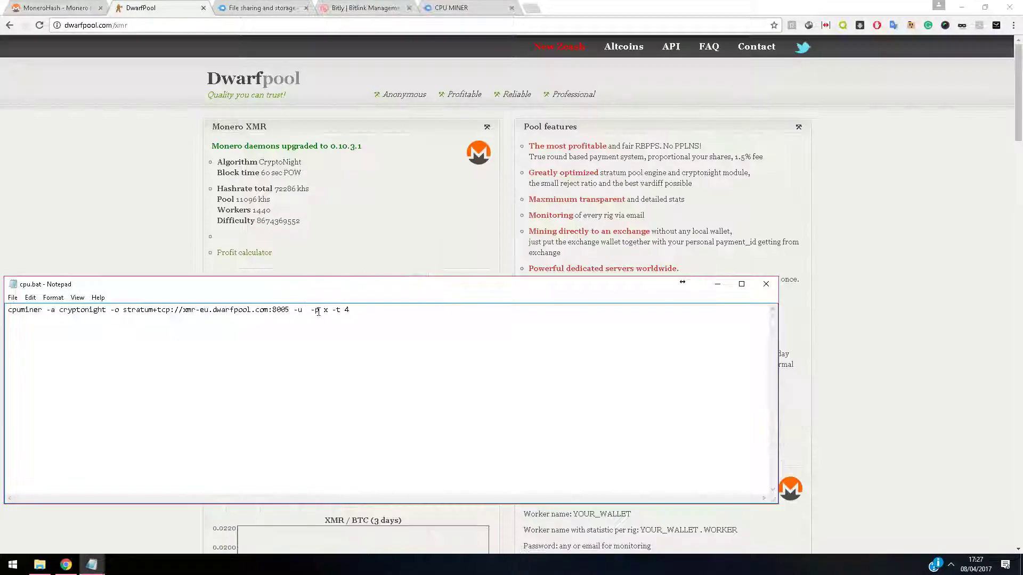
right_click(307, 310)
click(349, 354)
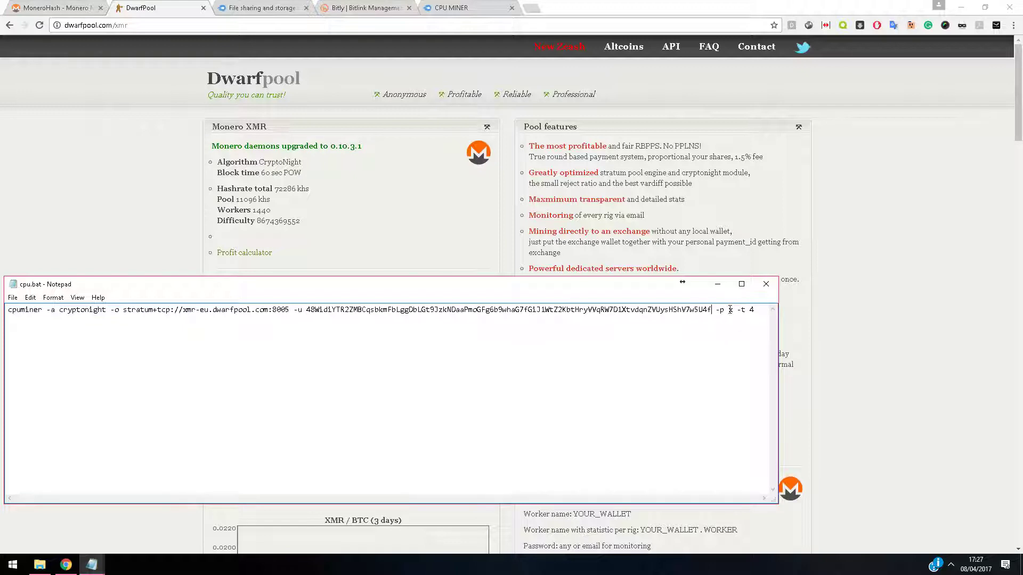
drag(734, 309, 727, 309)
Set the -p password to the monitoring e-mail address and add the -t 4 thread option
click(819, 199)
scroll(820, 198, down, 20)
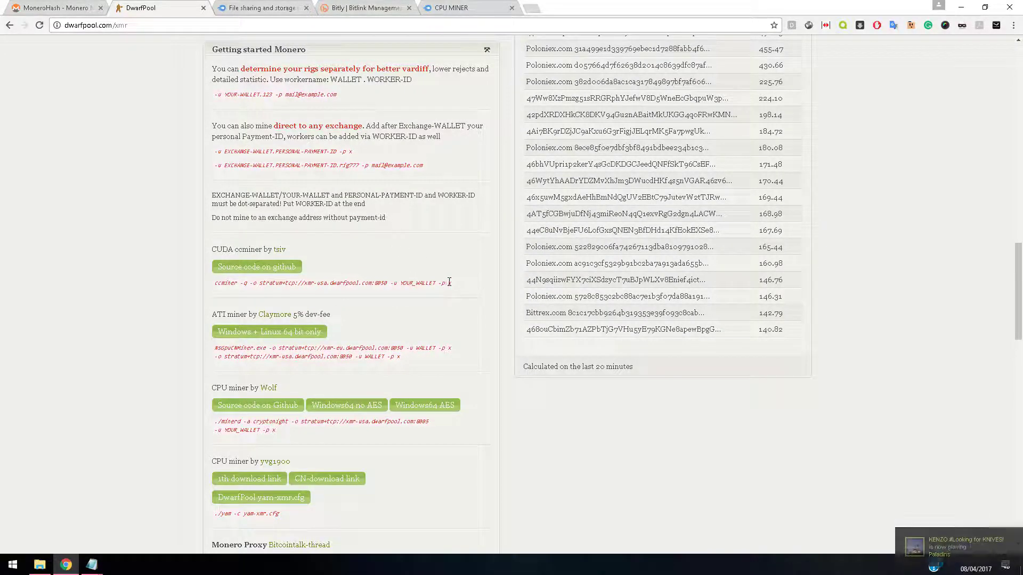
drag(372, 165, 422, 166)
click(413, 188)
mouse_move(91, 564)
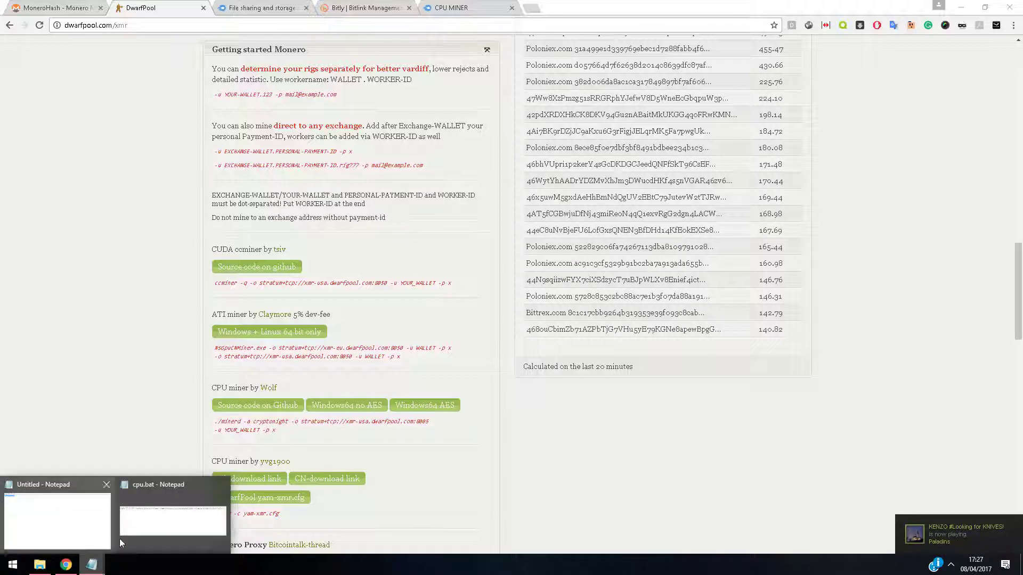
click(128, 533)
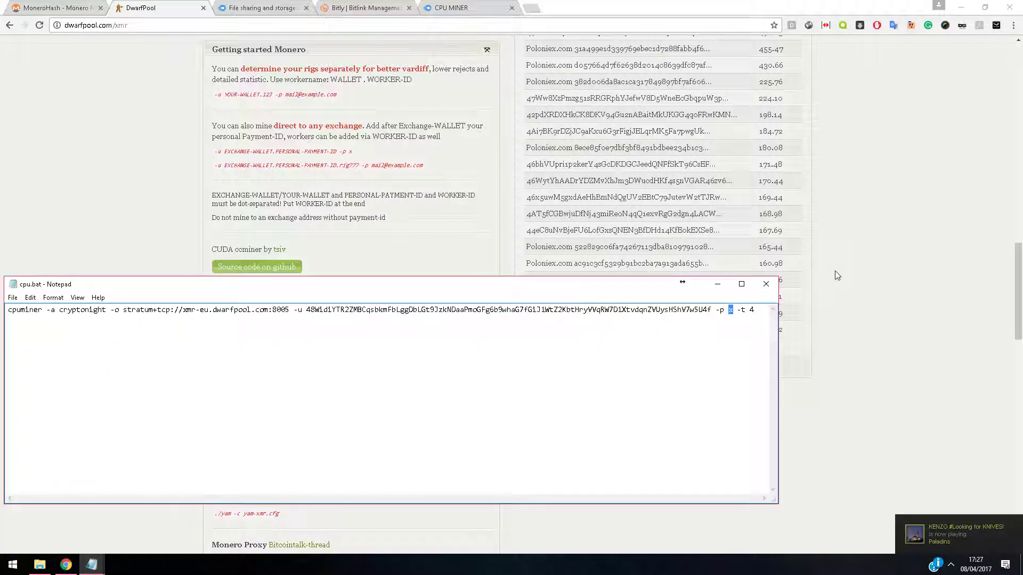
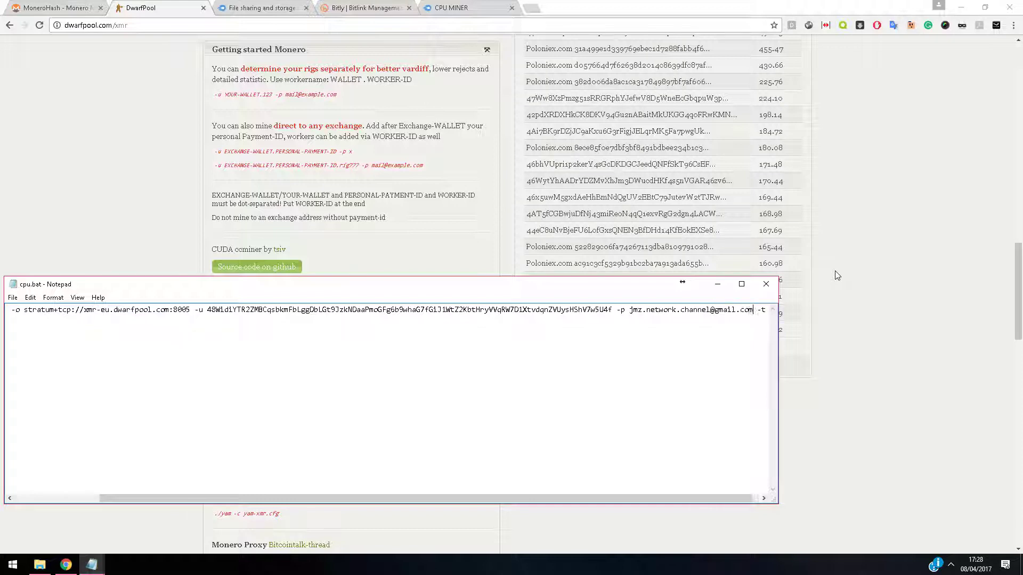
text( -t 4)
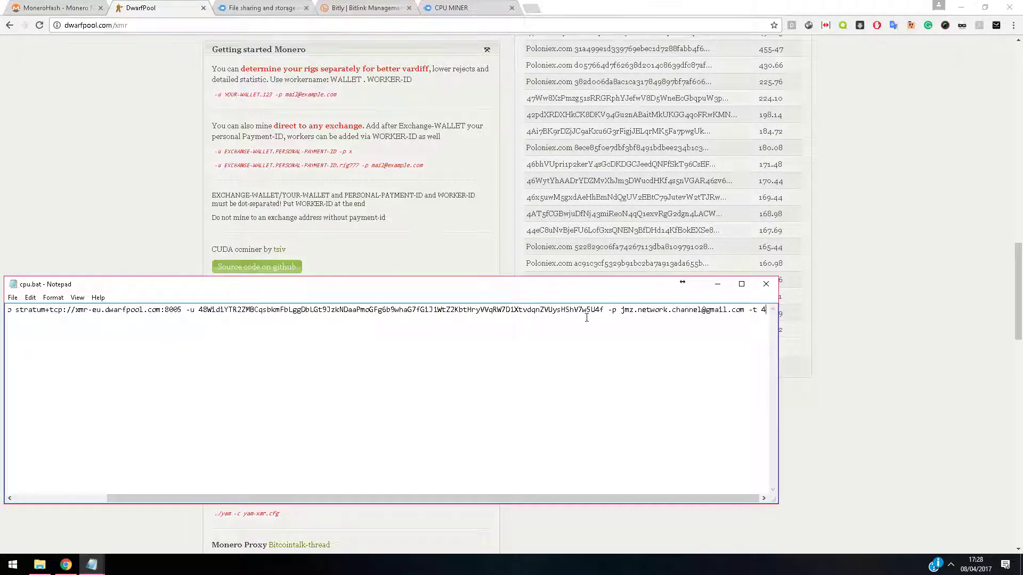
Append the .miner1 worker ID to the wallet address and save cpu.bat
click(139, 151)
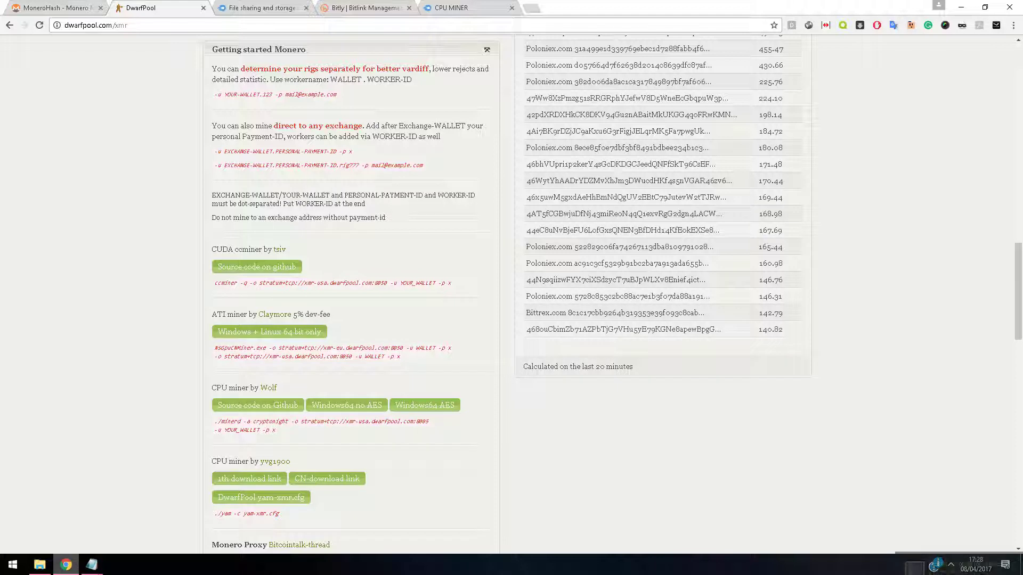
click(166, 519)
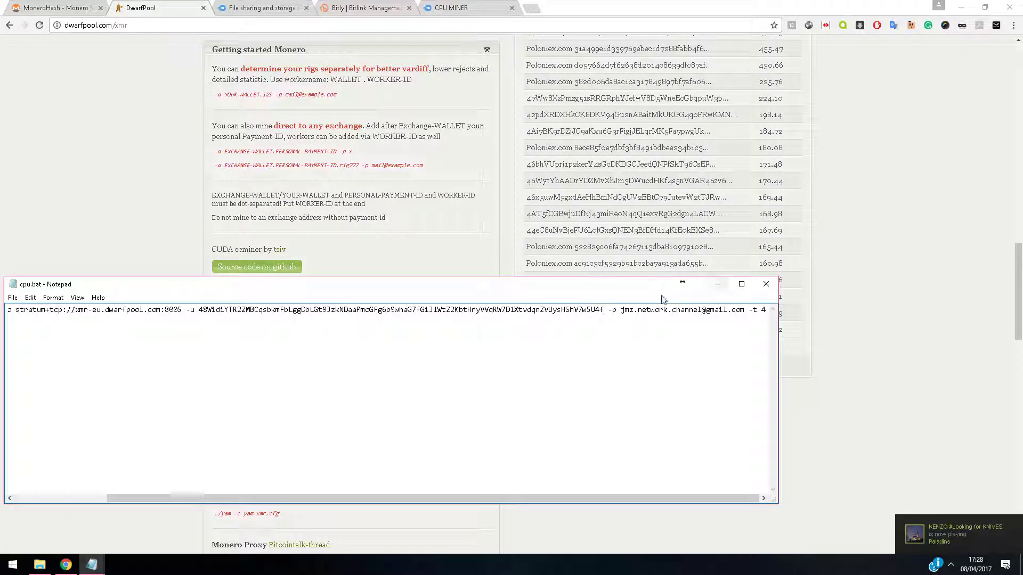
text(.miner1)
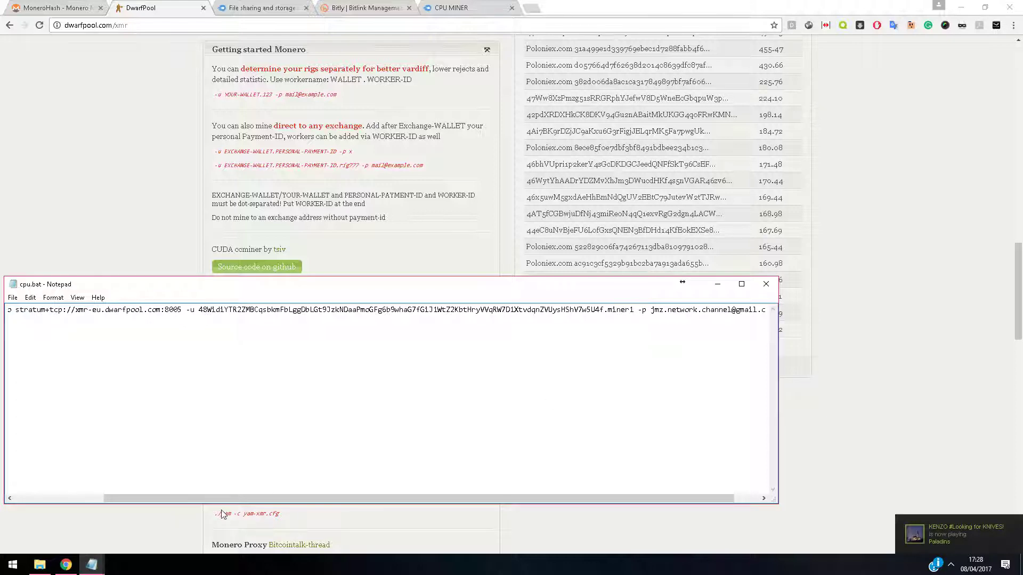
drag(219, 499, 128, 499)
click(12, 301)
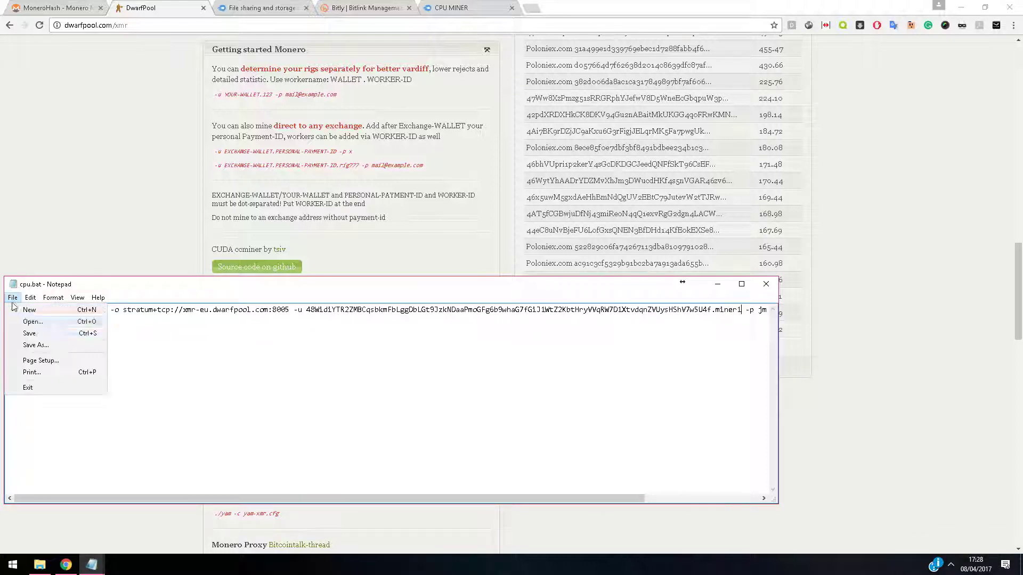
click(26, 334)
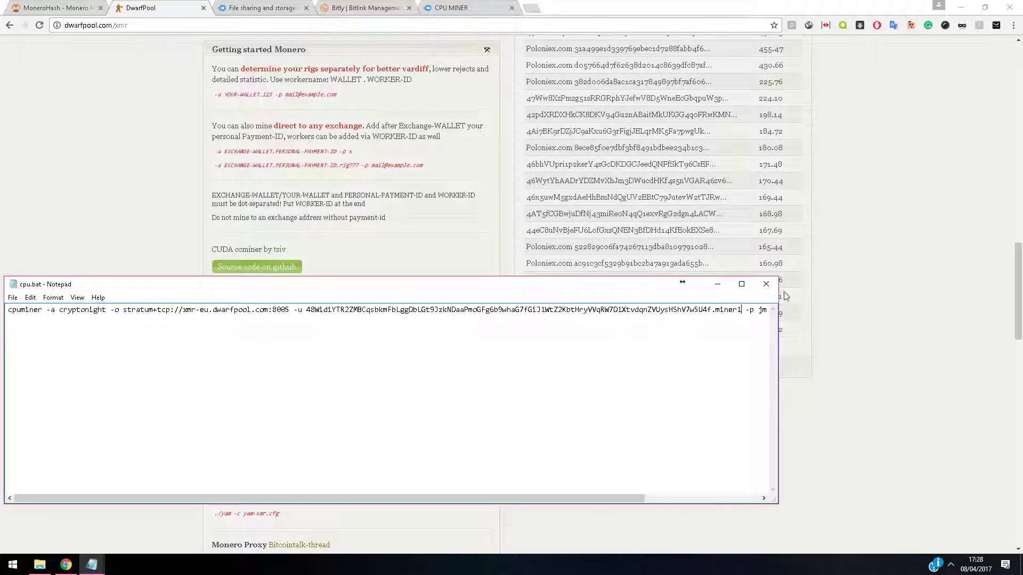
click(717, 284)
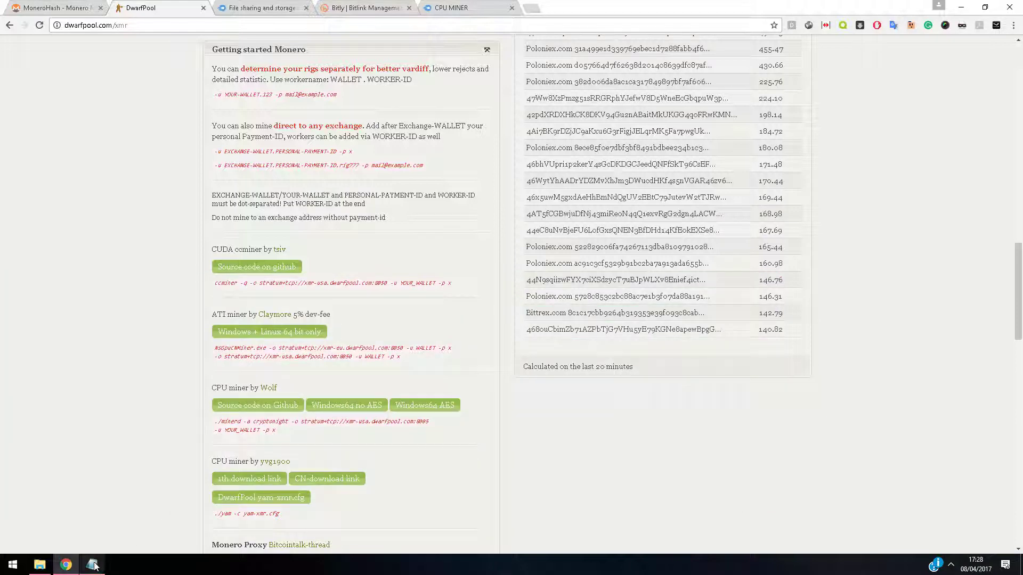
Run cpu.bat from C:\CPUMINER past the security warning, then maximize the Dwarfpool browser window
click(39, 565)
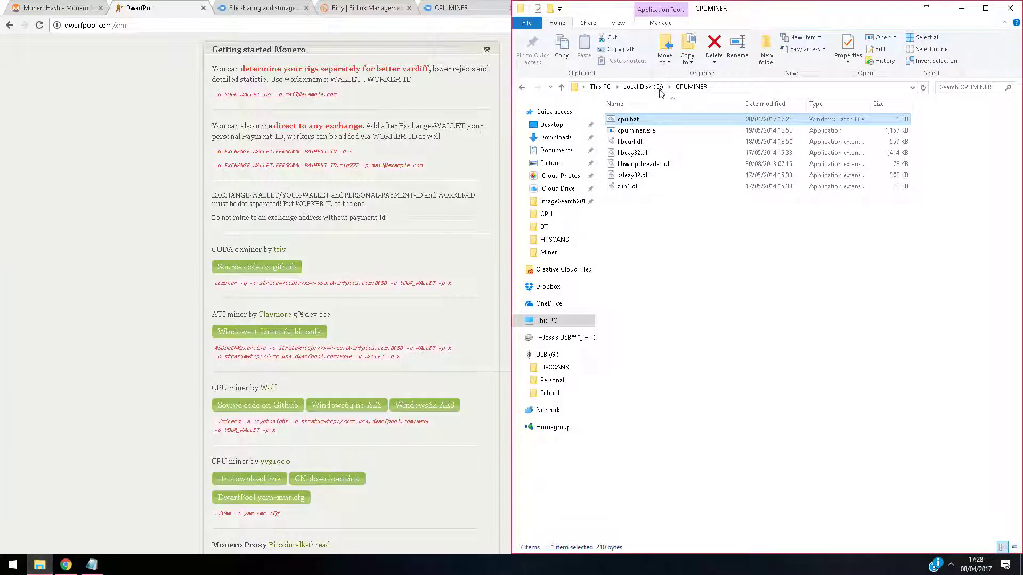
double_click(655, 121)
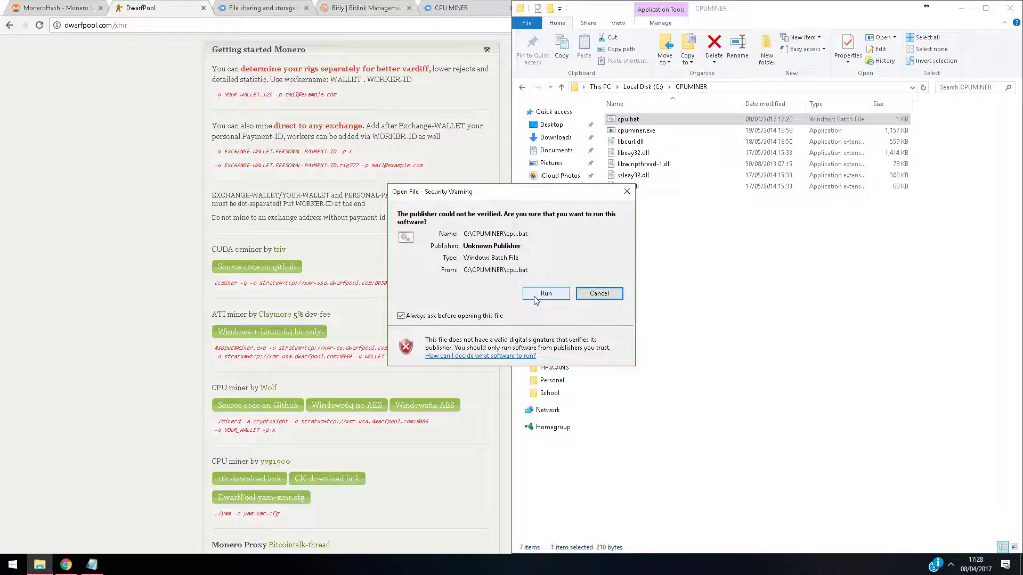
click(546, 294)
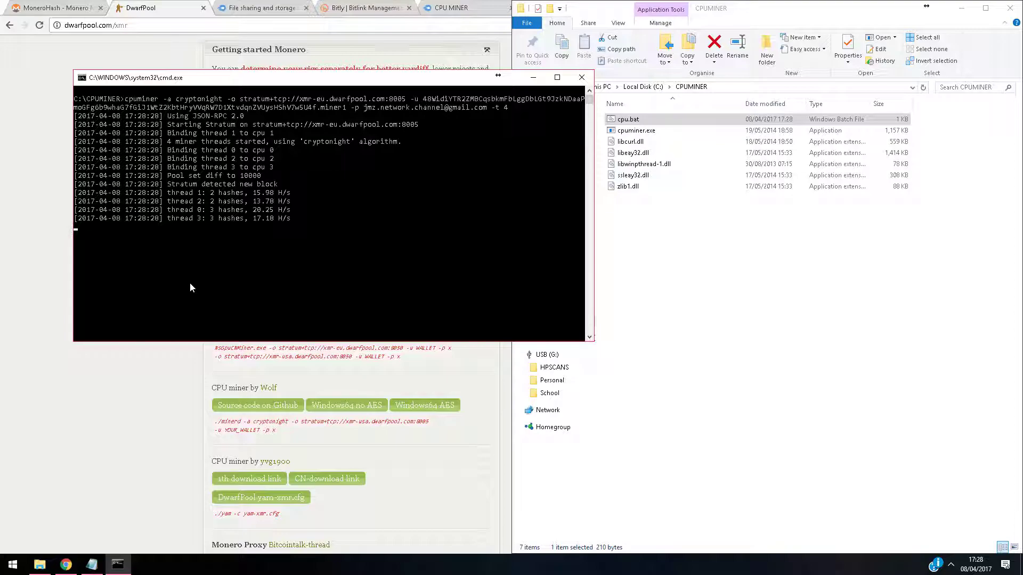
click(100, 431)
key(super+Up)
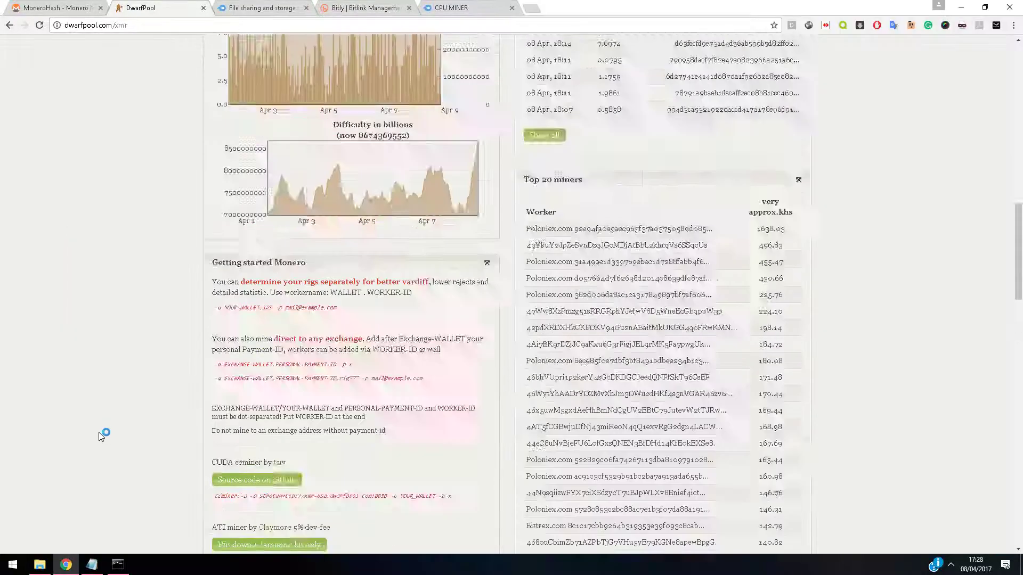